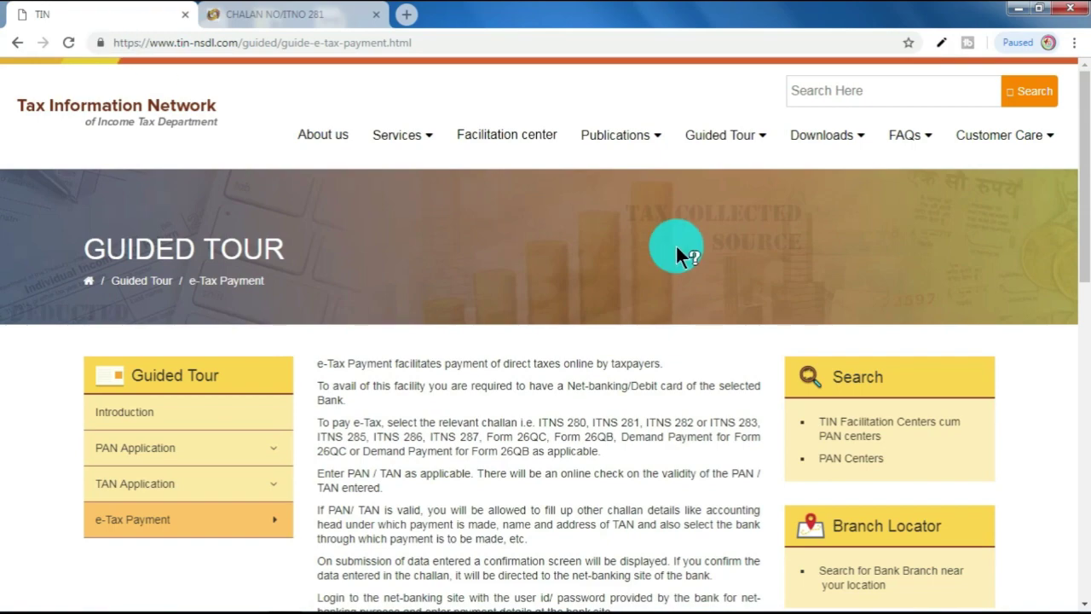
# Step: Scroll the e-Tax Payment guide down to the Pay taxes Online box in the right sidebar
pyautogui.scroll(-3, 683, 253)
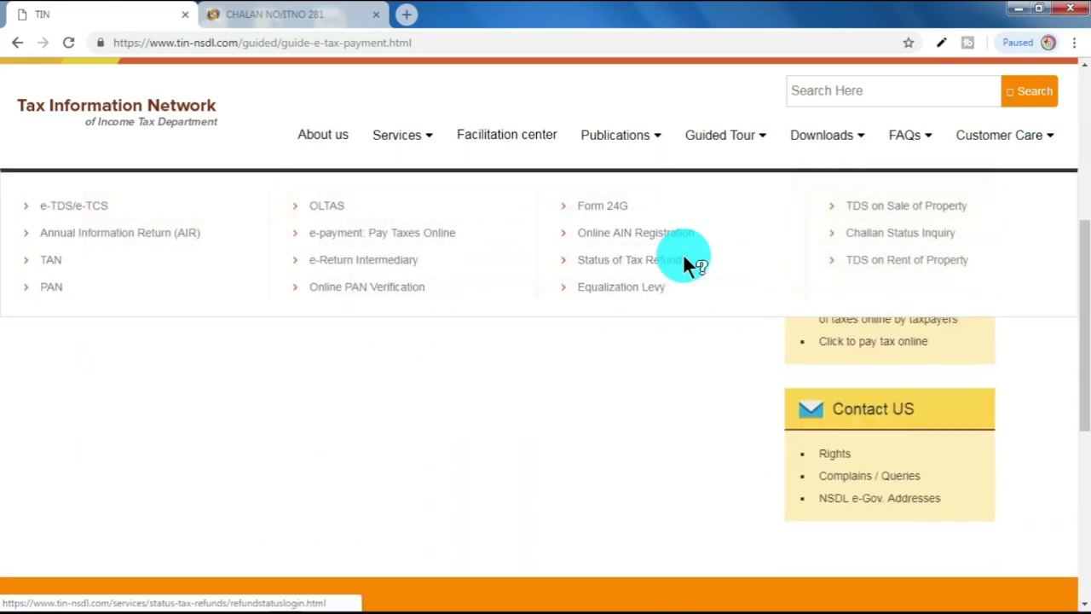
pyautogui.scroll(-2, 689, 285)
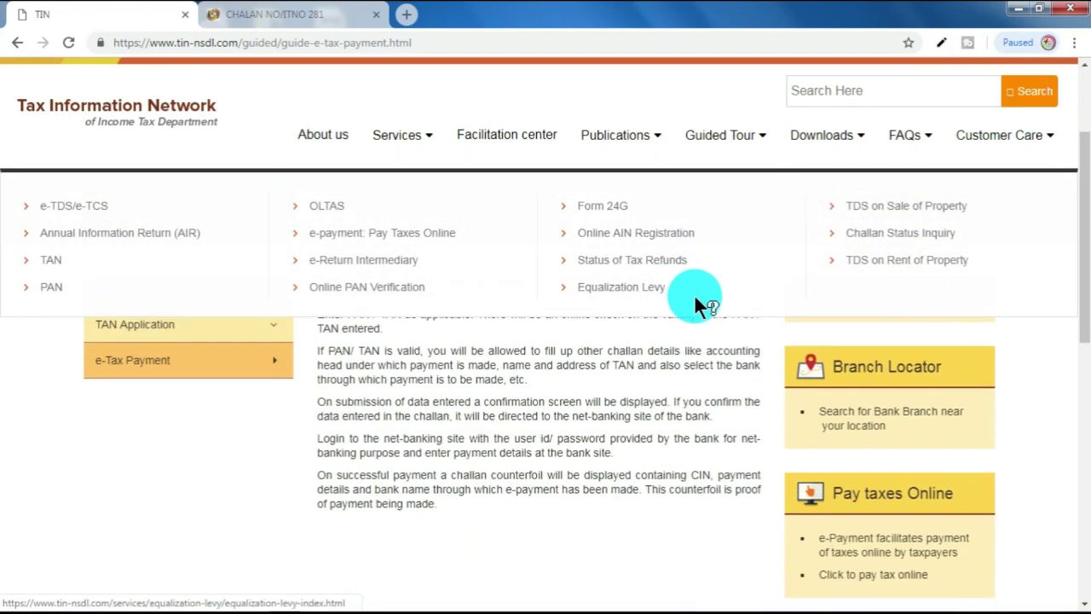
pyautogui.scroll(-2, 764, 418)
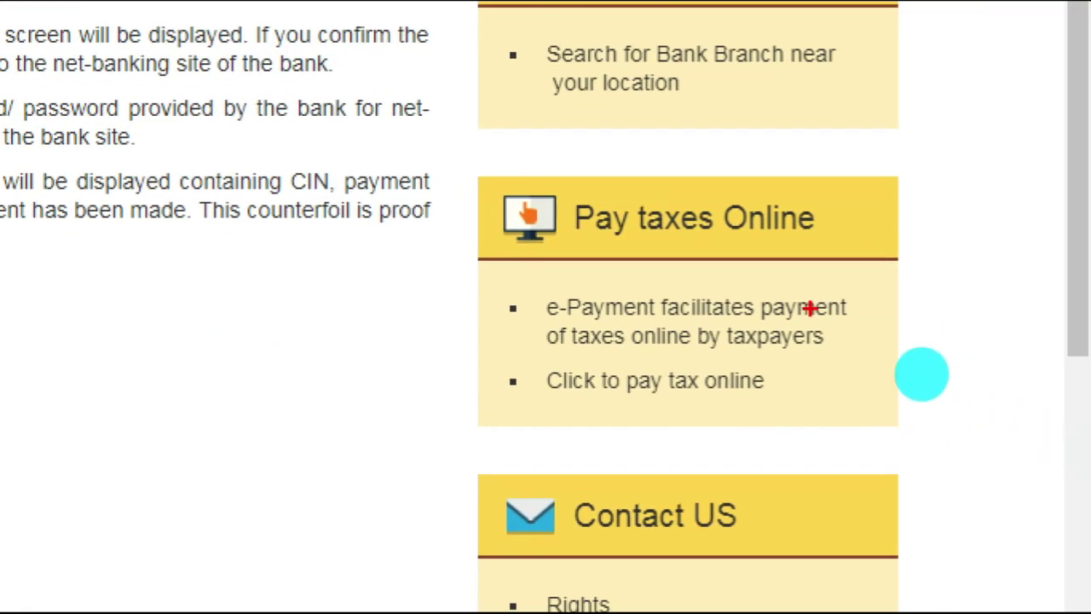
pyautogui.moveTo(558, 256); pyautogui.dragTo(840, 243)
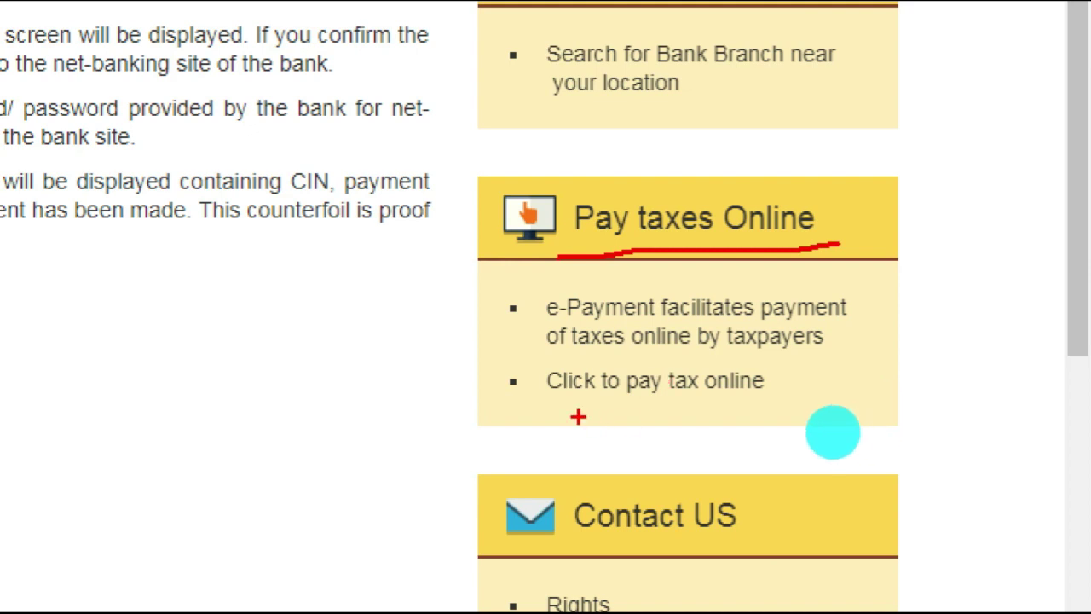
pyautogui.moveTo(549, 400)
pyautogui.mouseDown()
pyautogui.moveTo(798, 388)
pyautogui.moveTo(794, 373)
pyautogui.moveTo(538, 369)
pyautogui.moveTo(562, 404)
pyautogui.mouseUp()
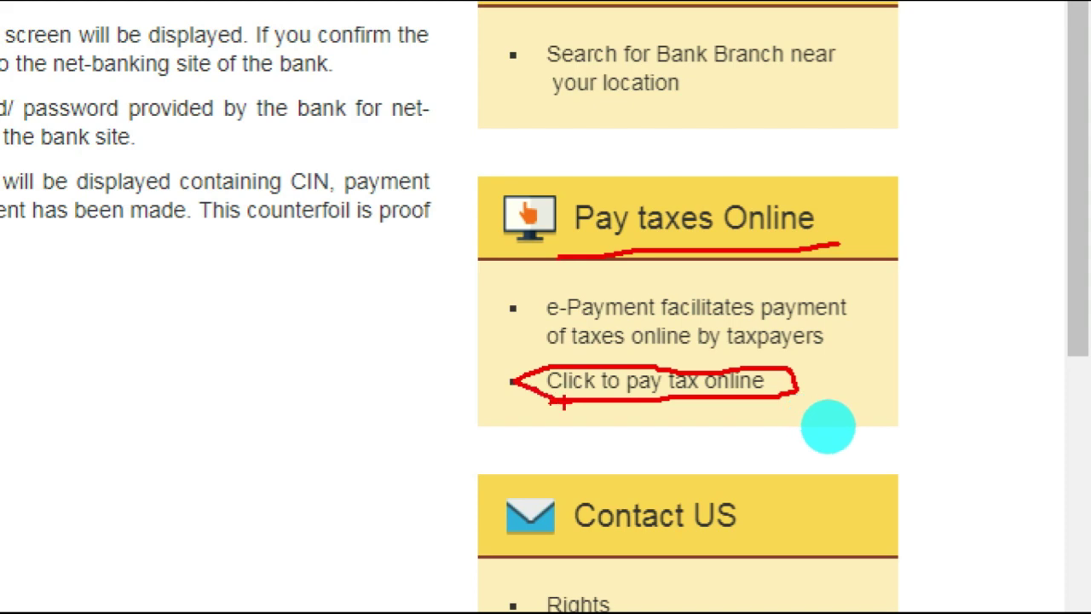
pyautogui.press('Escape')
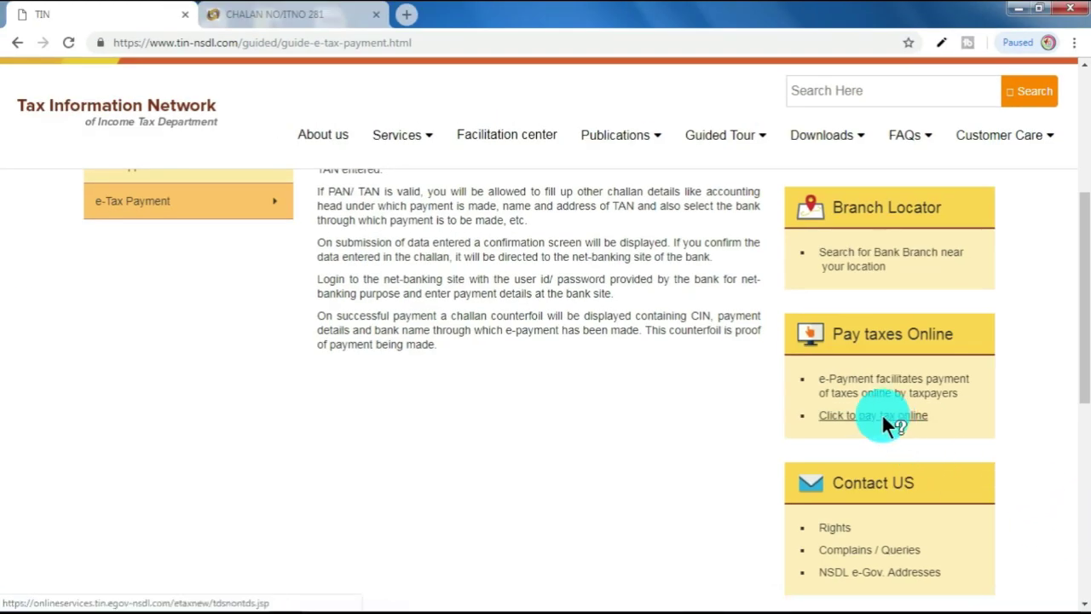
# Step: Go to the online tax payment service and choose CHALLAN NO./ITNS 281 under TDS/TCS
pyautogui.click(882, 414)
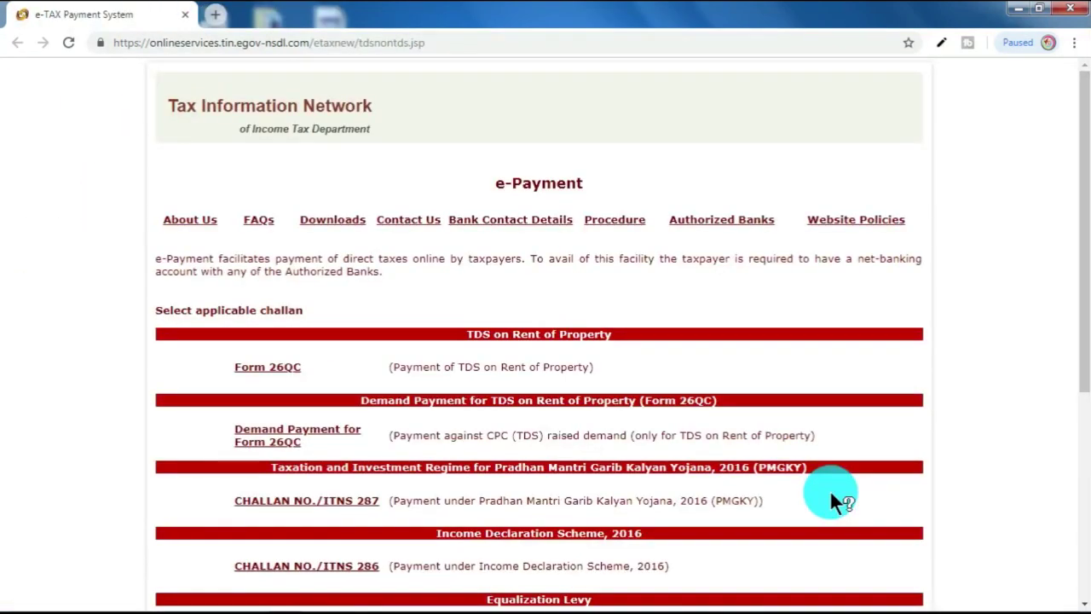
pyautogui.scroll(-2, 846, 421)
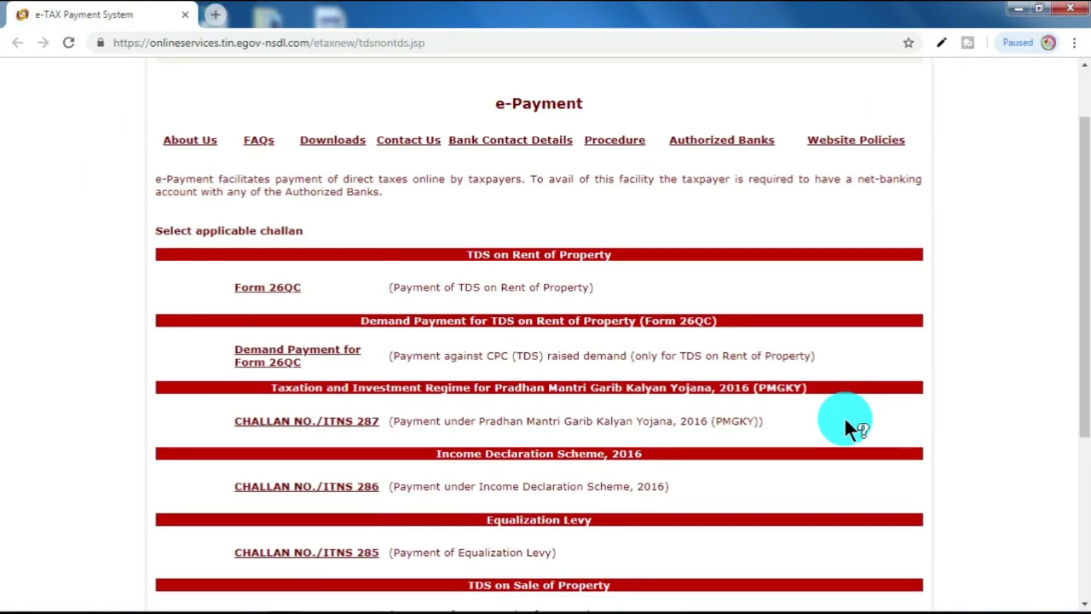
pyautogui.scroll(-3, 844, 416)
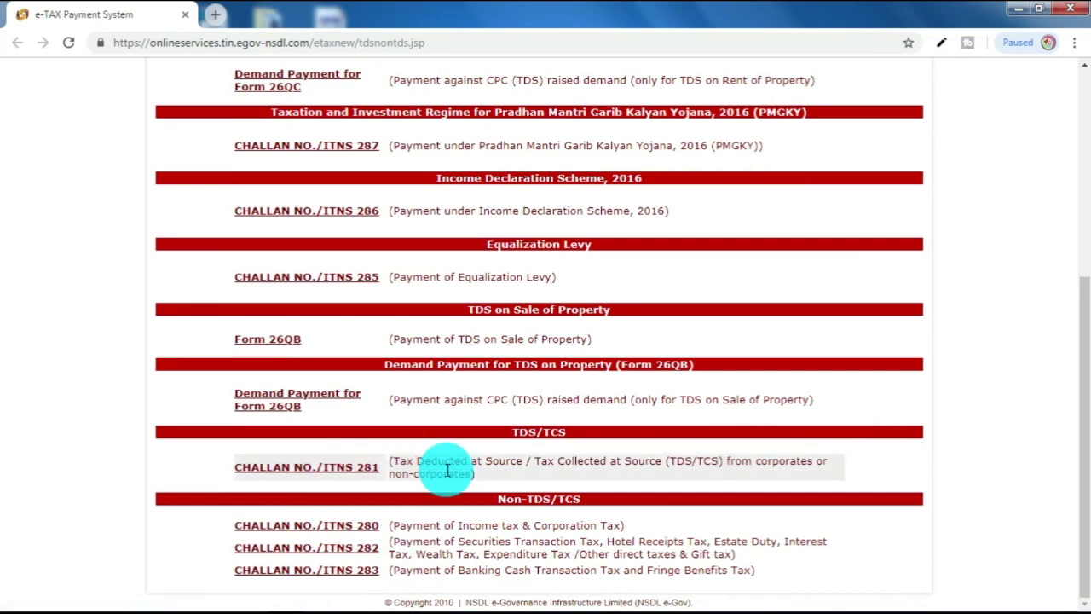
pyautogui.click(353, 468)
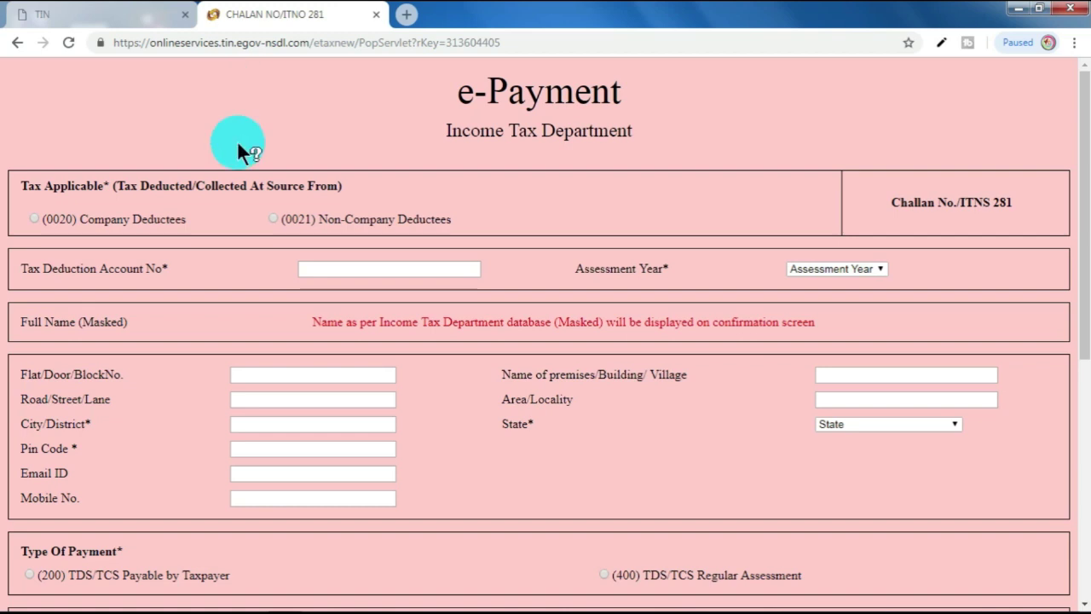
# Step: Choose (0021) Non-Company Deductees, enter the TAN, and pick assessment year 2019-20
pyautogui.click(274, 219)
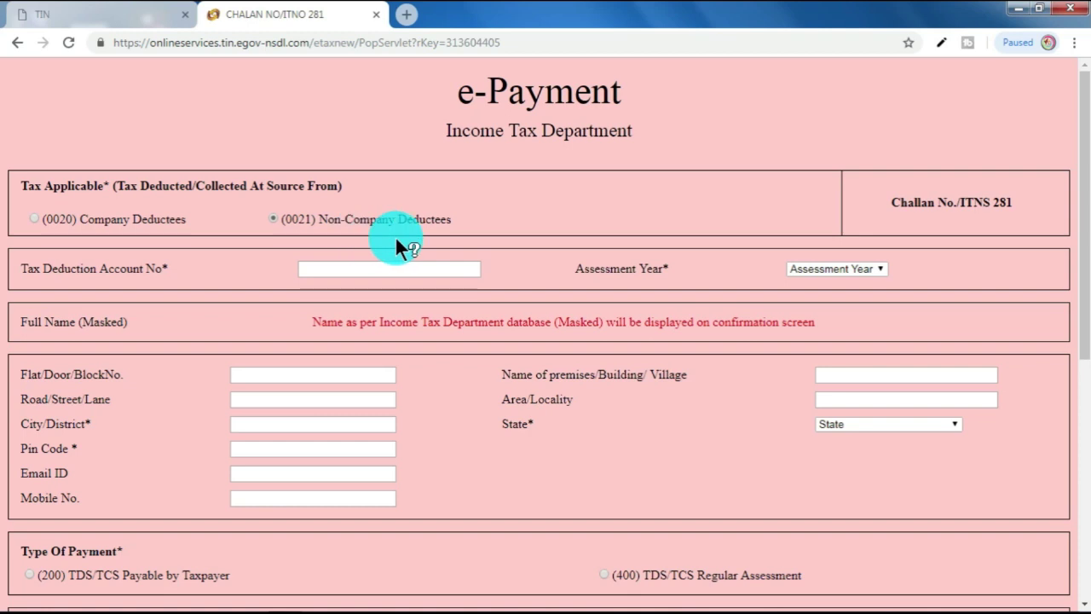
pyautogui.click(397, 268)
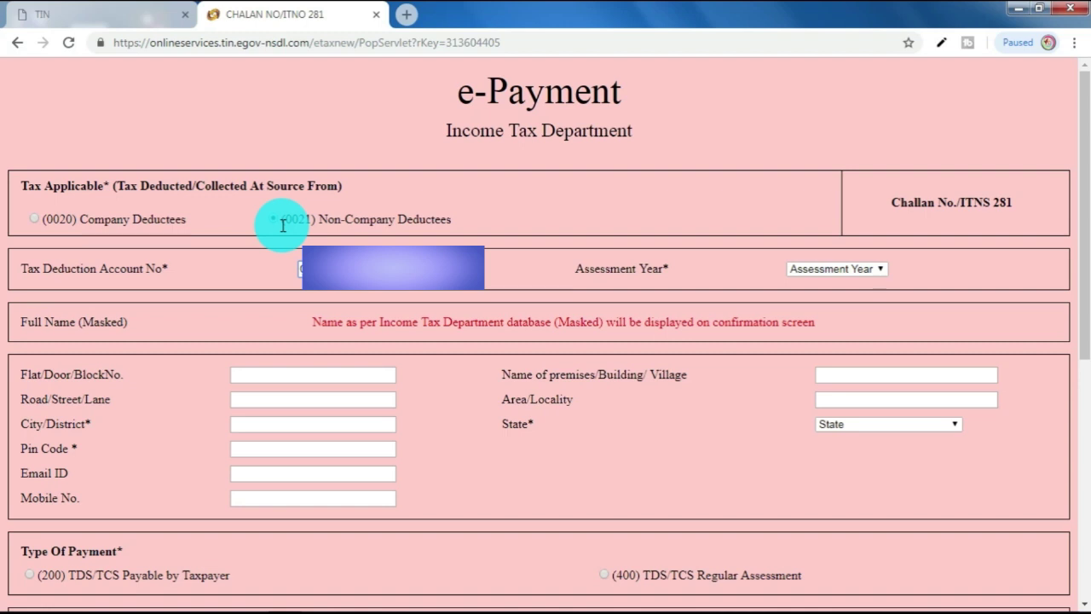
pyautogui.click(802, 275)
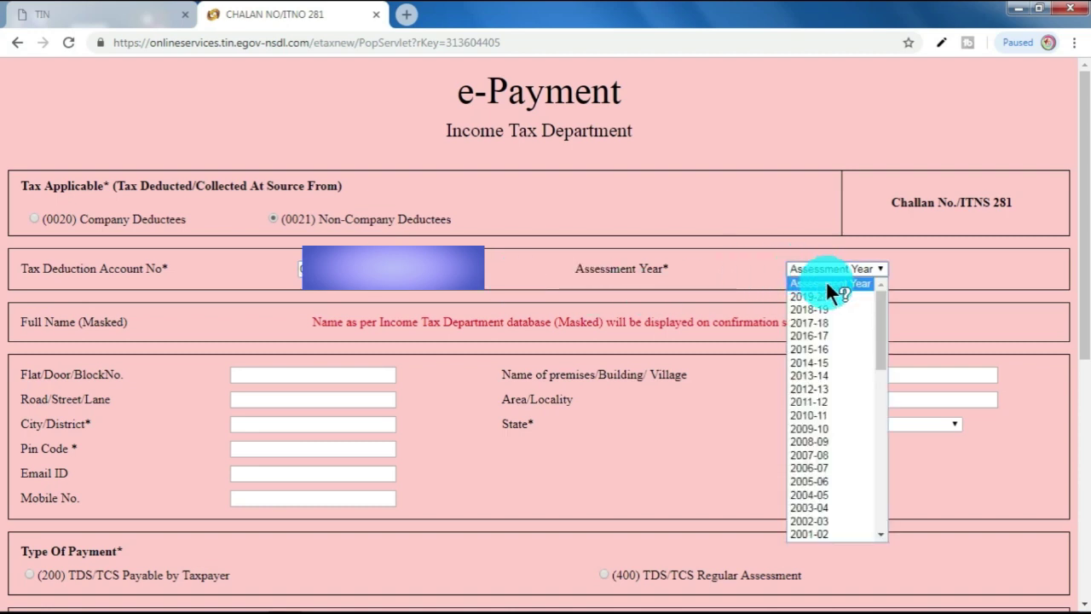
pyautogui.click(903, 260)
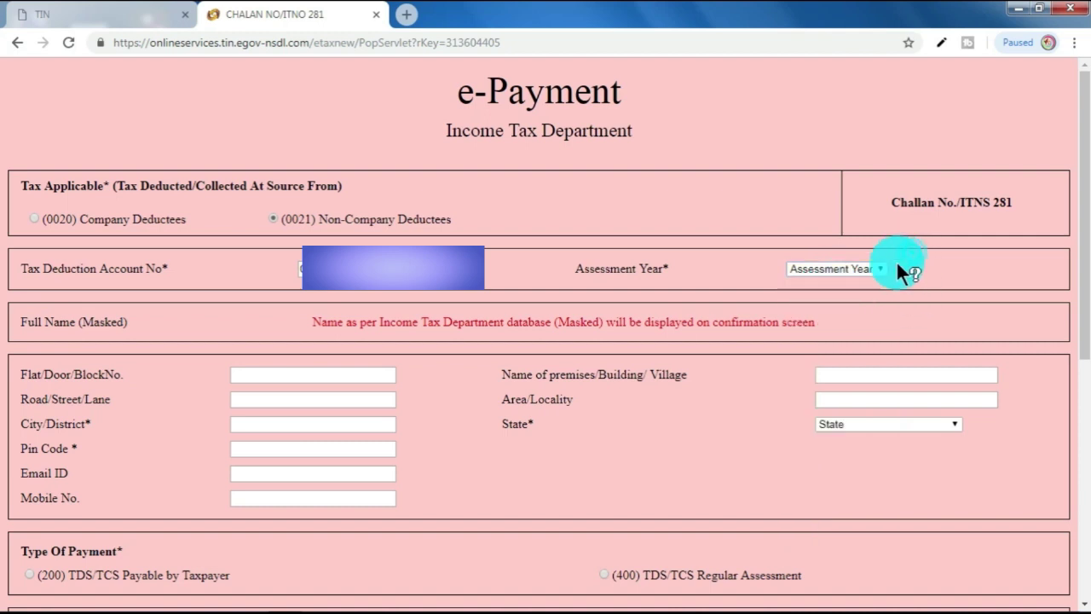
pyautogui.click(869, 268)
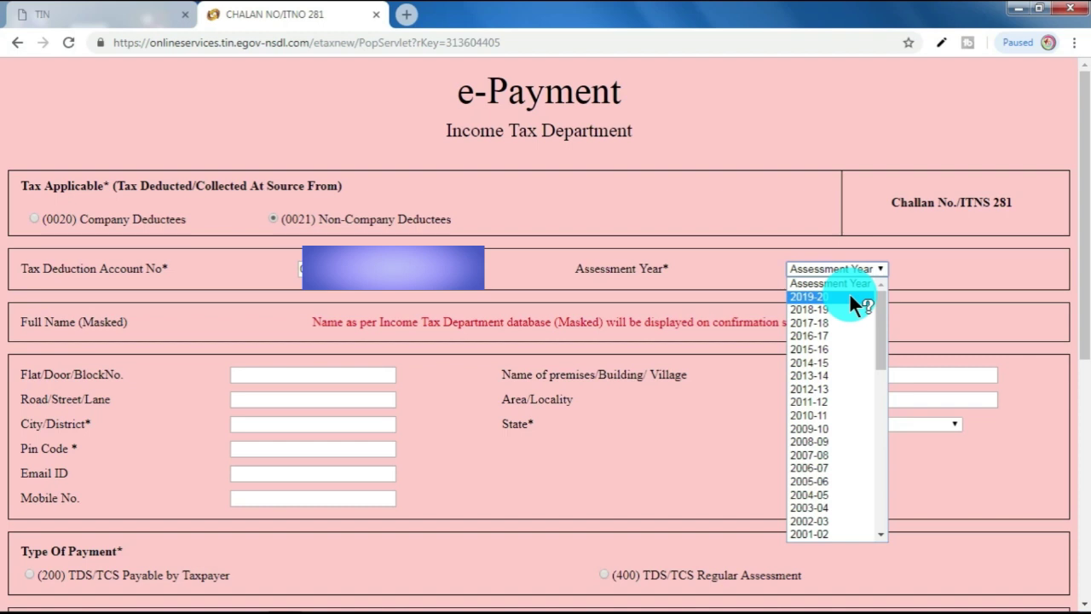
pyautogui.click(848, 297)
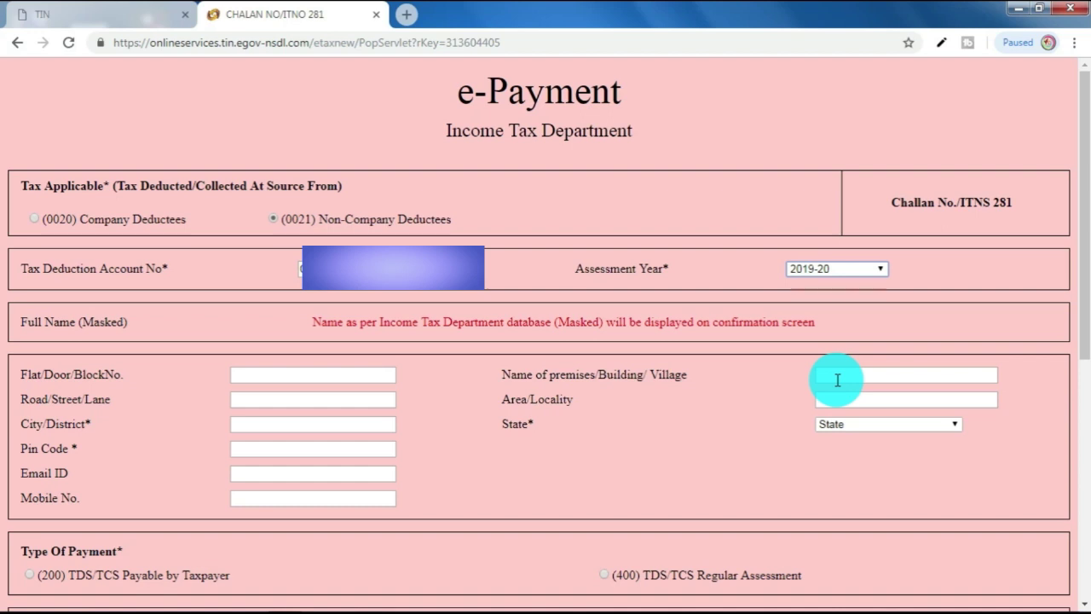
# Step: Fill in the premises name and select TAMIL NADU as the state
pyautogui.click(838, 380)
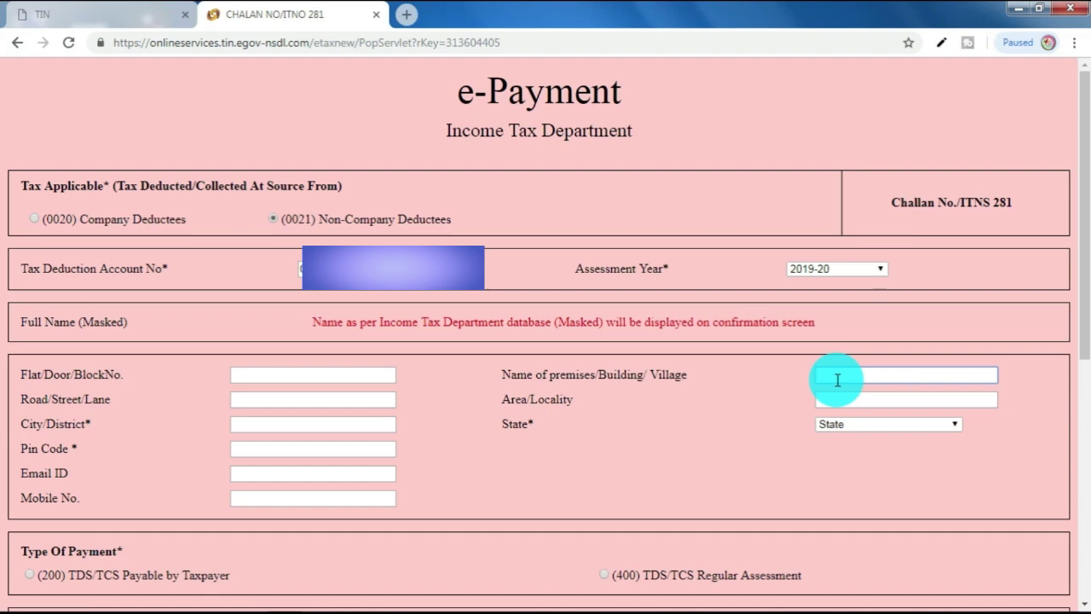
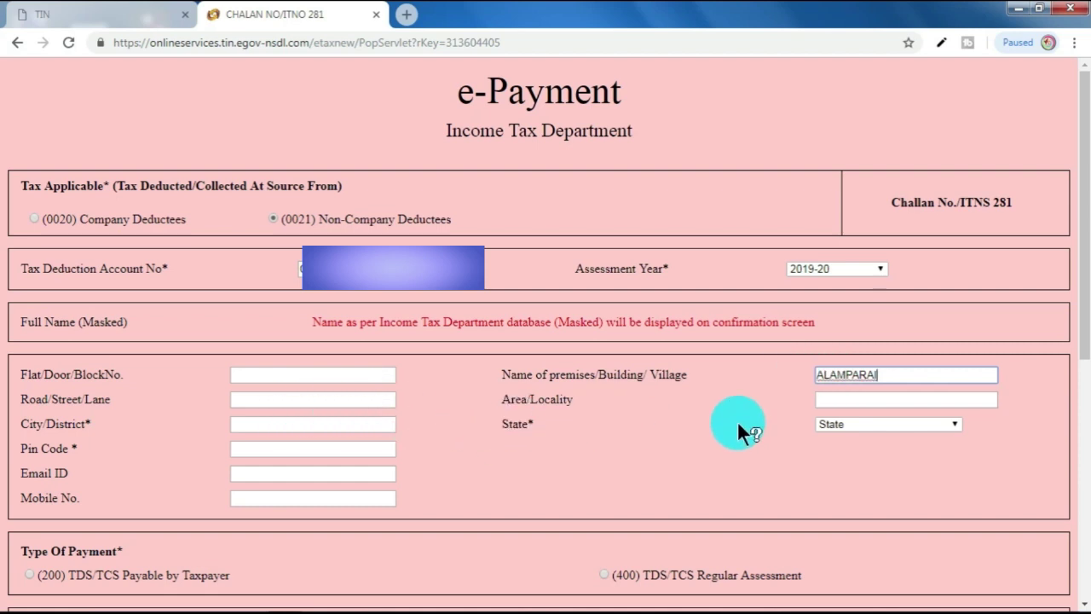
pyautogui.click(864, 422)
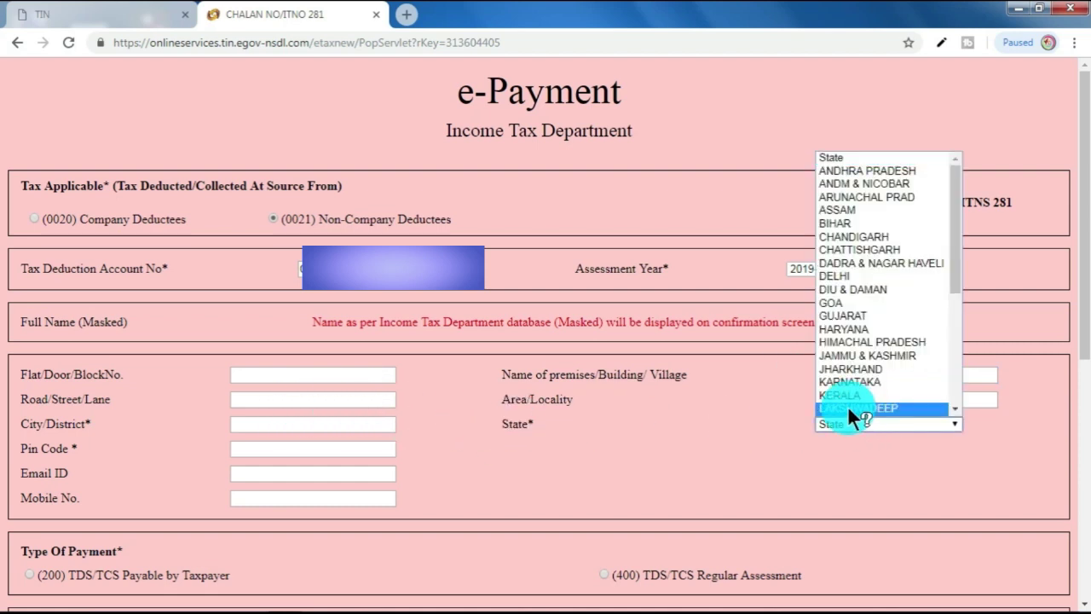
pyautogui.press('t')
pyautogui.click(848, 407)
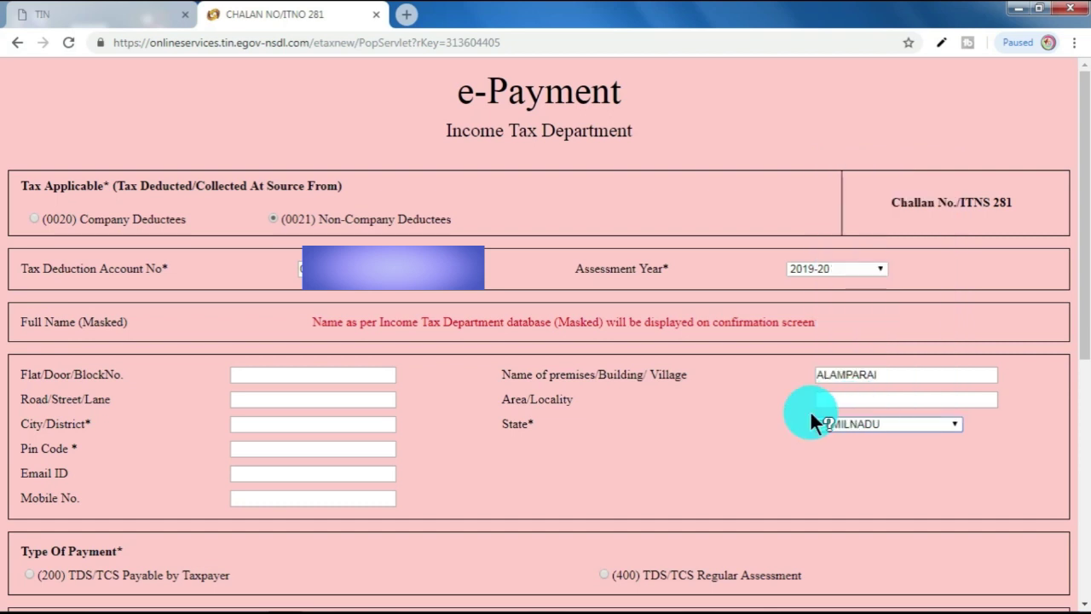
# Step: Enter the deductor's road/street and city/district
pyautogui.click(258, 401)
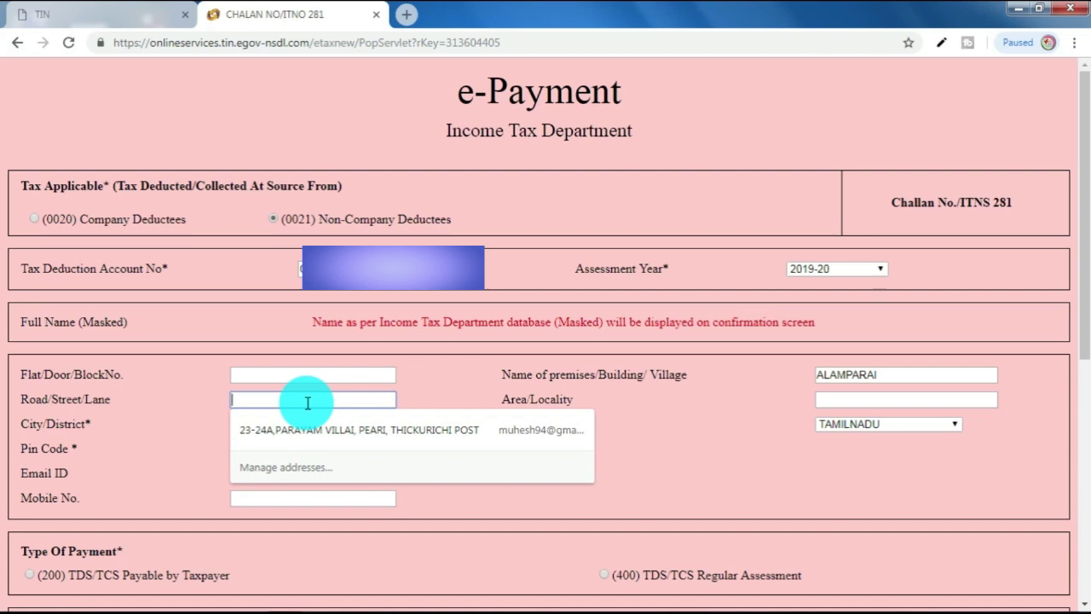
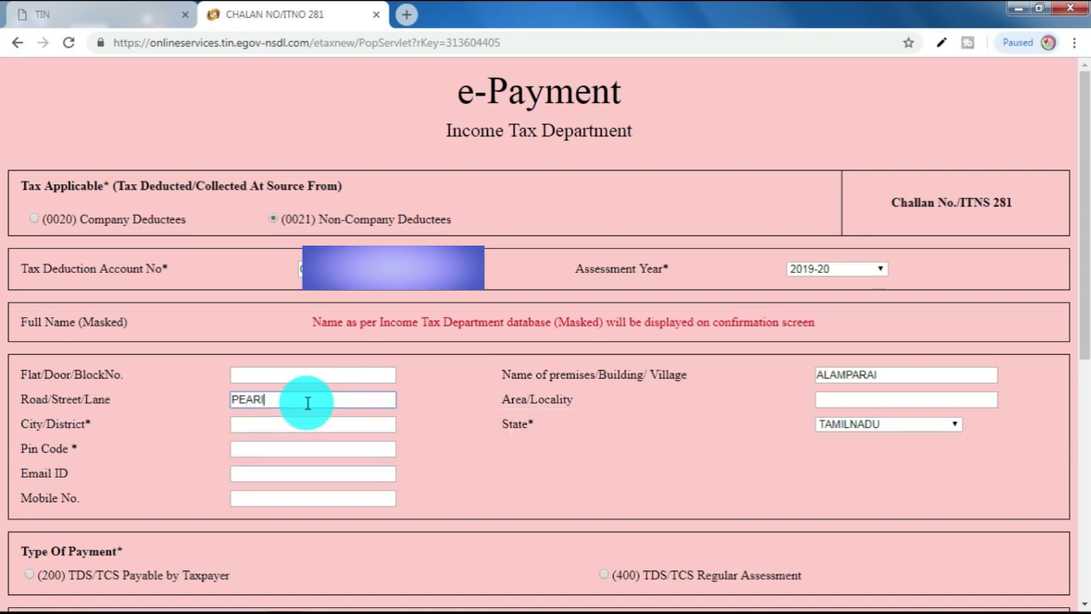
pyautogui.click(306, 421)
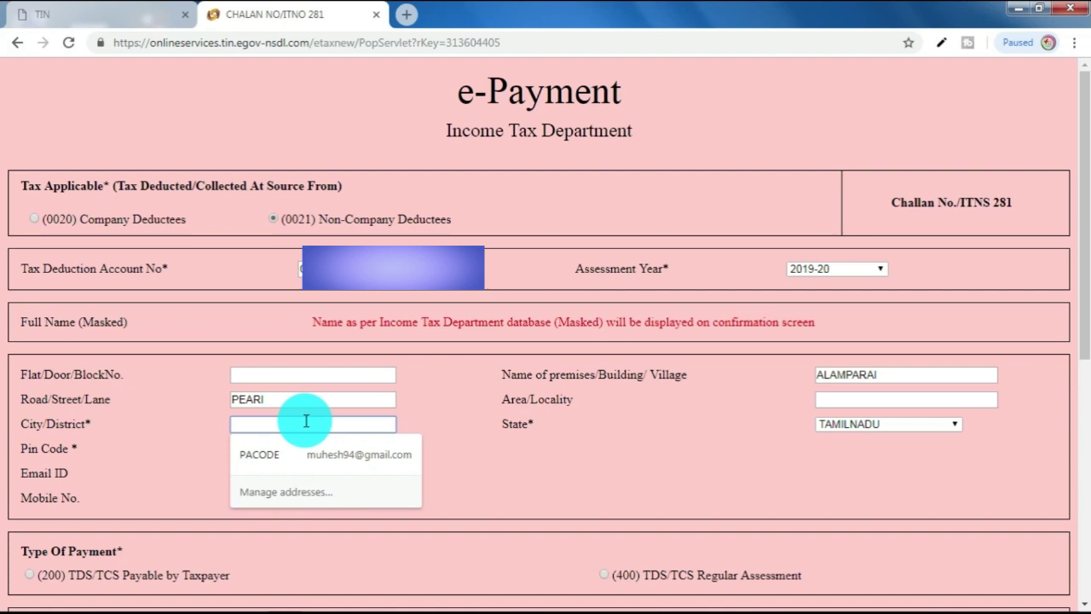
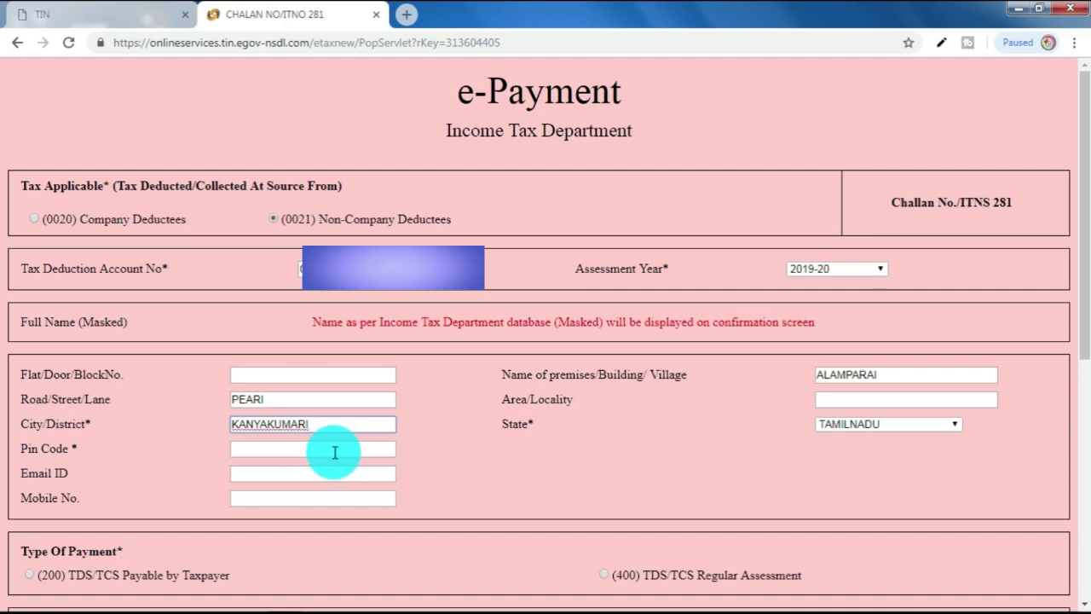
pyautogui.click(333, 450)
pyautogui.click(430, 464)
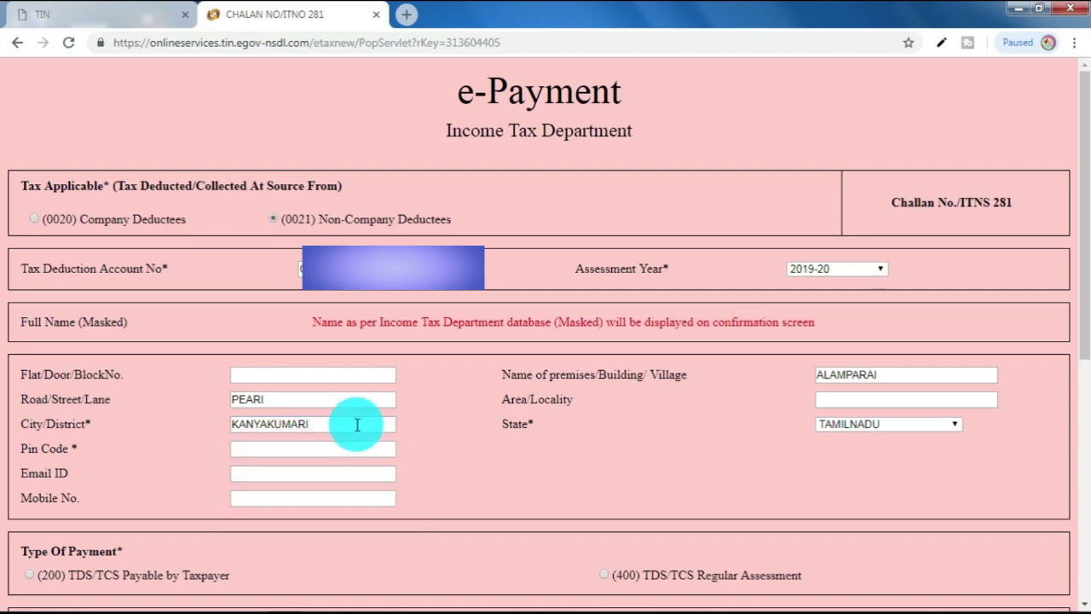
# Step: Complete the road/street entry and enter the PIN code
pyautogui.click(352, 399)
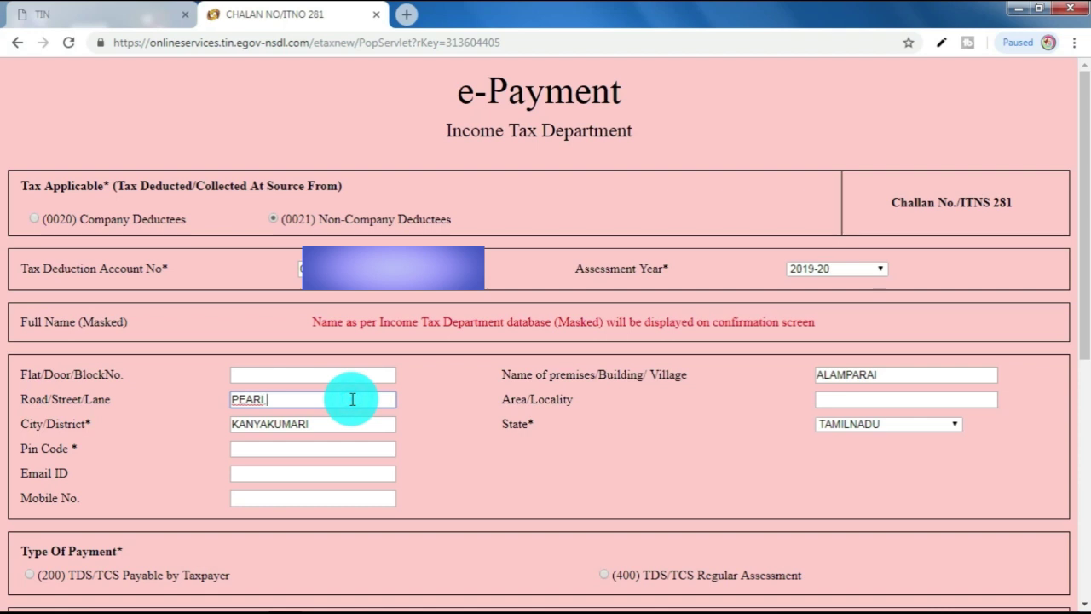
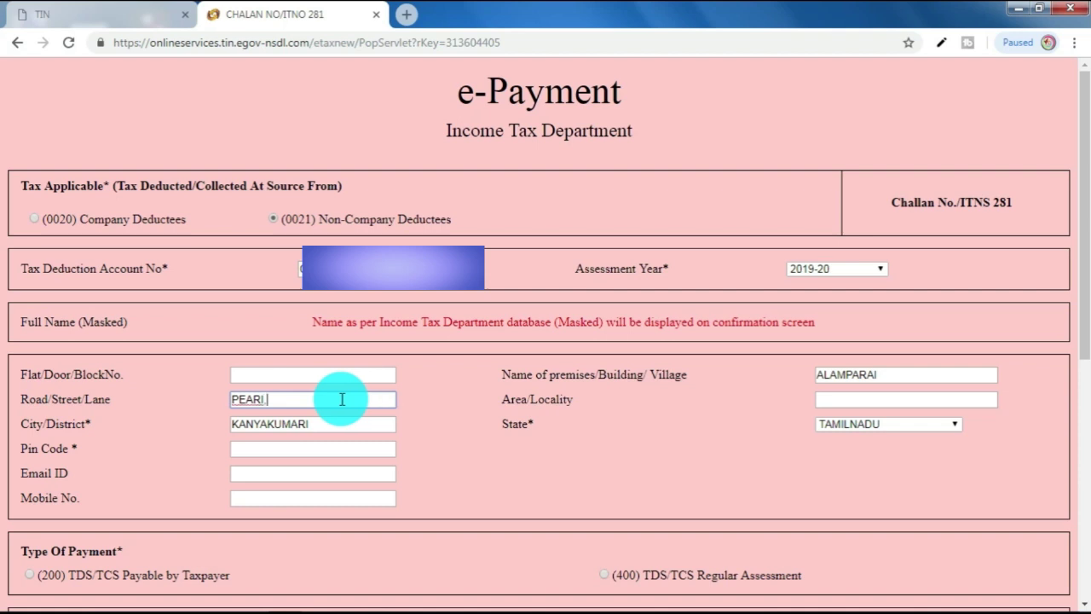
pyautogui.click(332, 448)
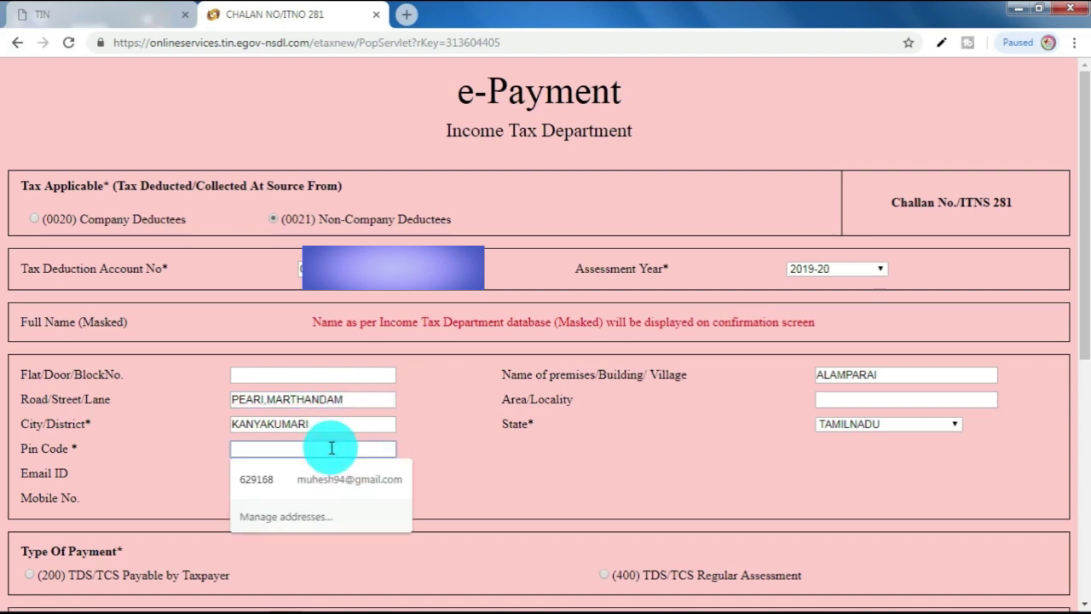
pyautogui.click(446, 475)
# Step: Fill the e-mail ID and mobile number from the saved autofill contact details
pyautogui.click(314, 473)
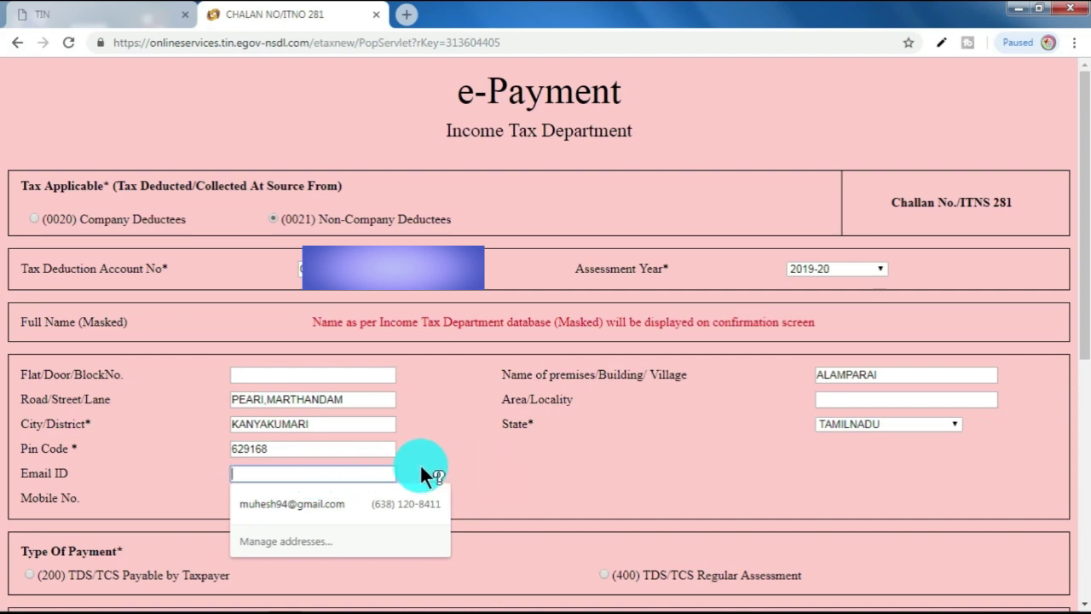
pyautogui.click(292, 497)
pyautogui.click(312, 499)
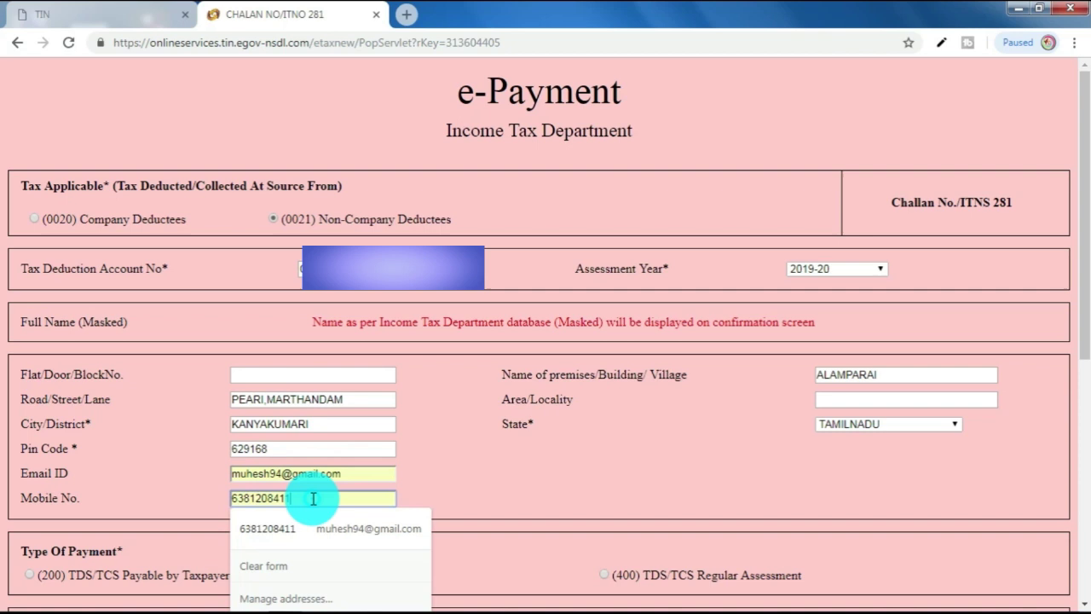
pyautogui.click(471, 486)
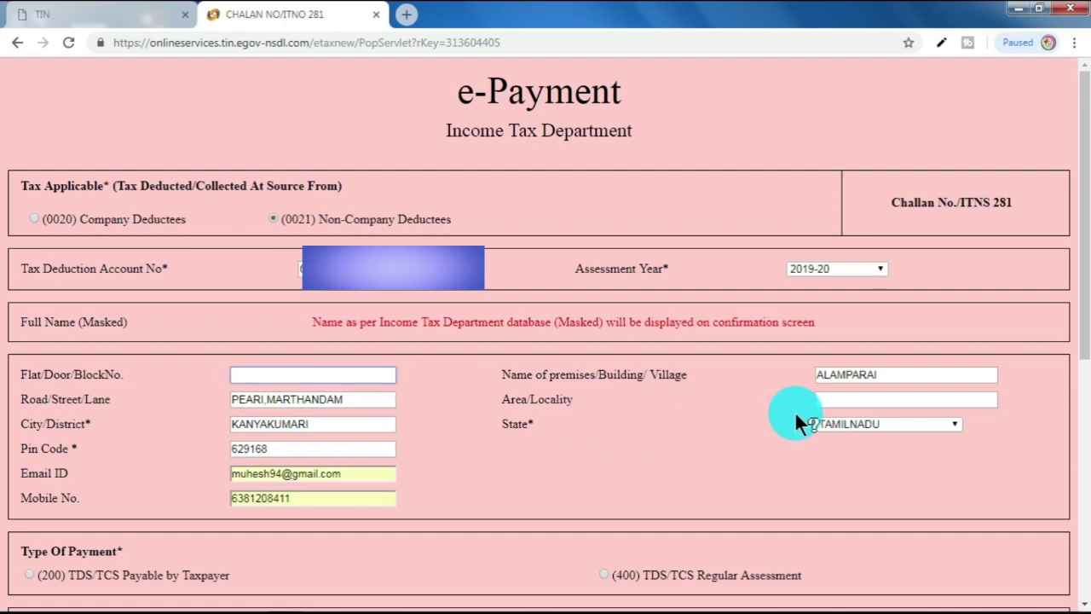
# Step: Under Type Of Payment, select (200) TDS/TCS Payable by Taxpayer
pyautogui.click(820, 398)
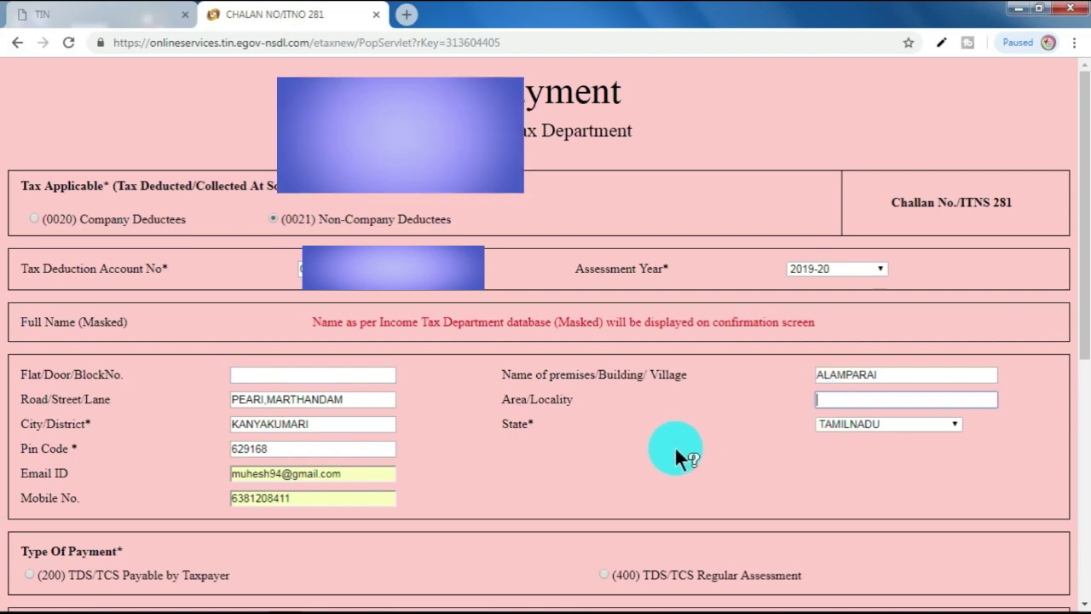
pyautogui.scroll(-1, 674, 445)
pyautogui.scroll(-1, 676, 449)
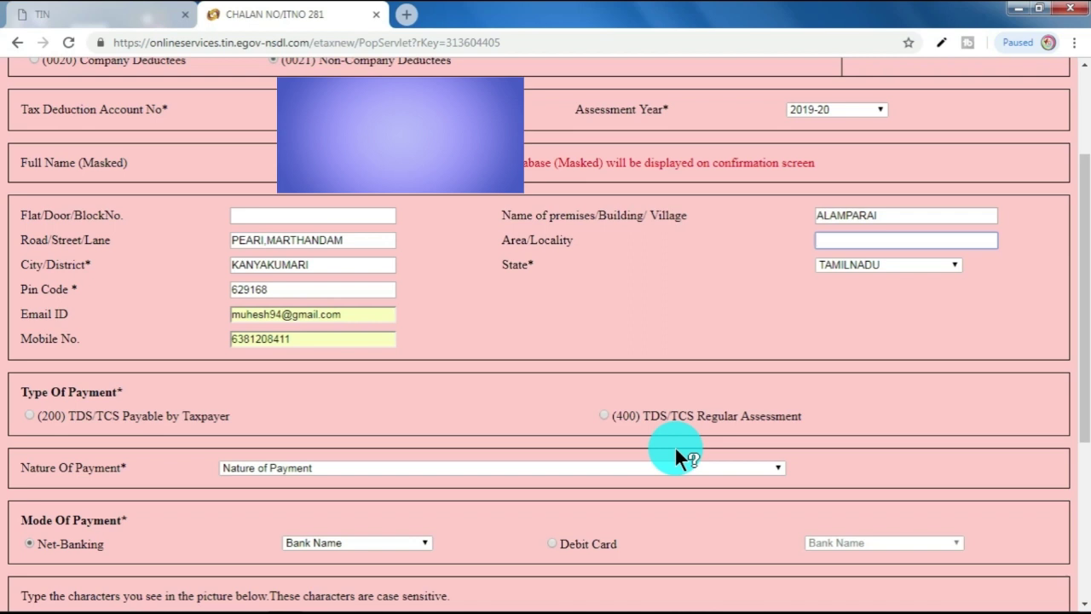
pyautogui.click(30, 418)
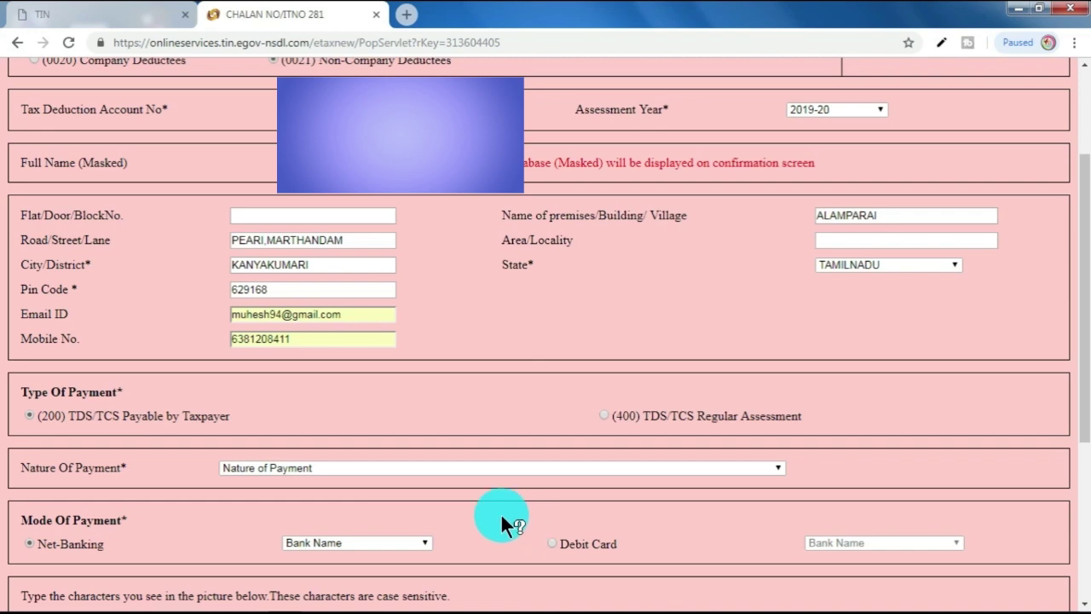
# Step: Pick 94J - Fees for Professional or Technical Services from the Nature Of Payment list
pyautogui.scroll(1, 500, 512)
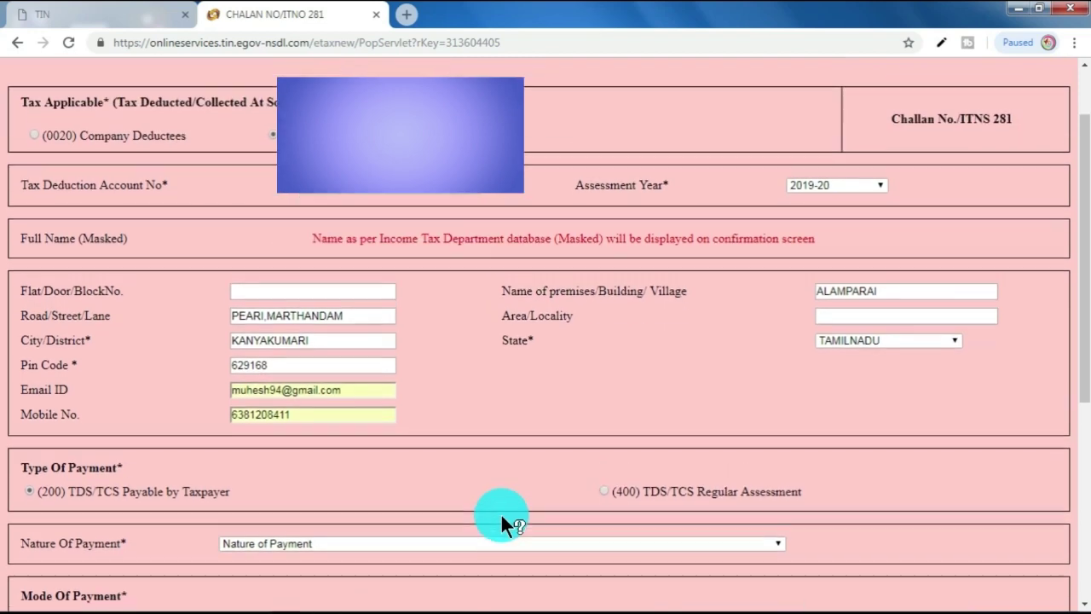
pyautogui.scroll(-1, 500, 513)
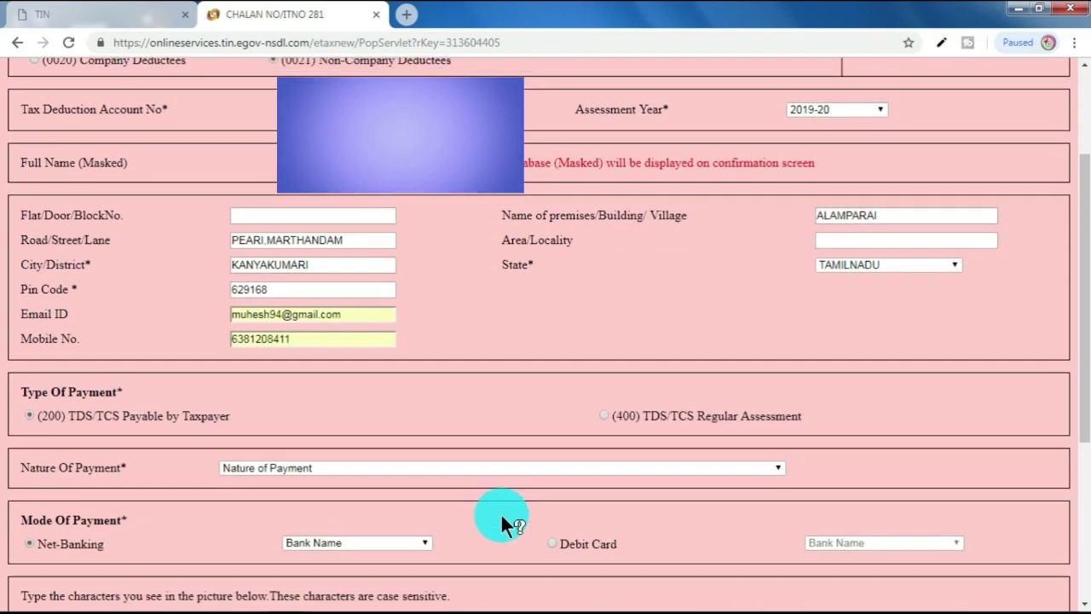
pyautogui.click(515, 468)
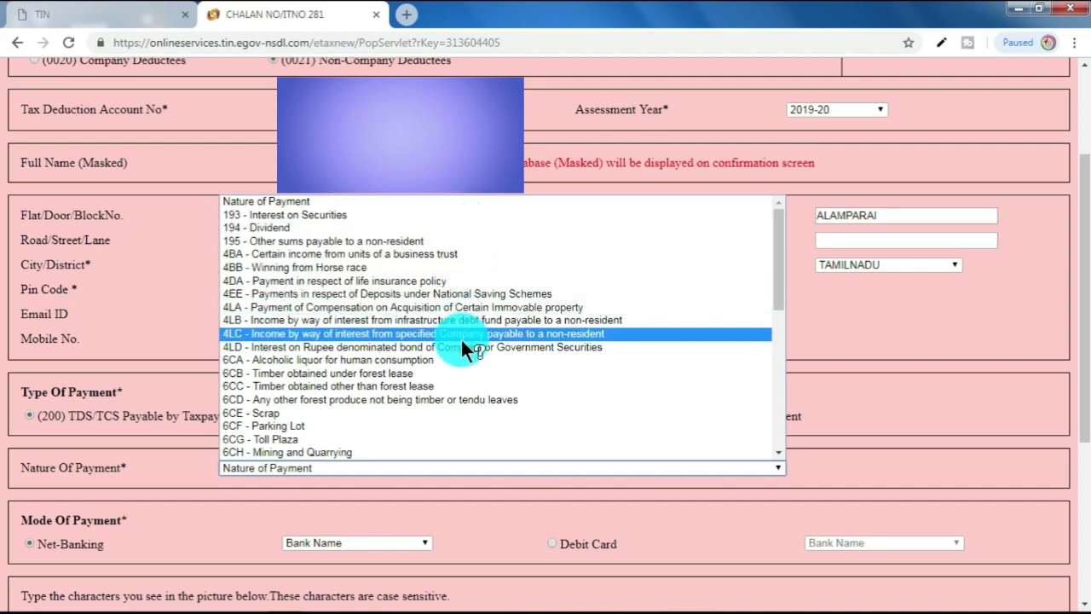
pyautogui.scroll(-8, 464, 378)
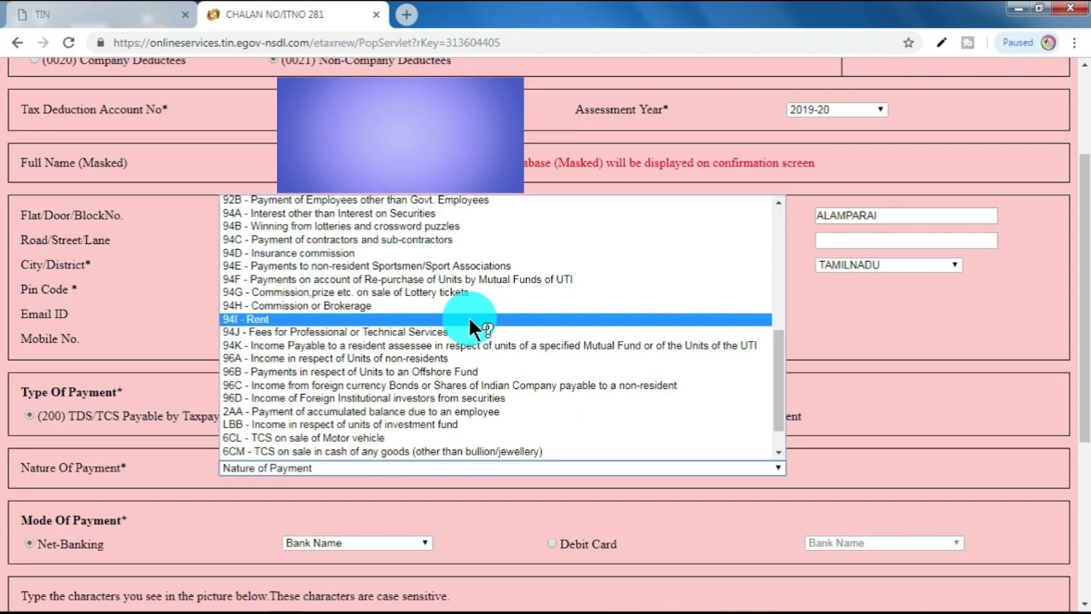
pyautogui.scroll(10, 469, 316)
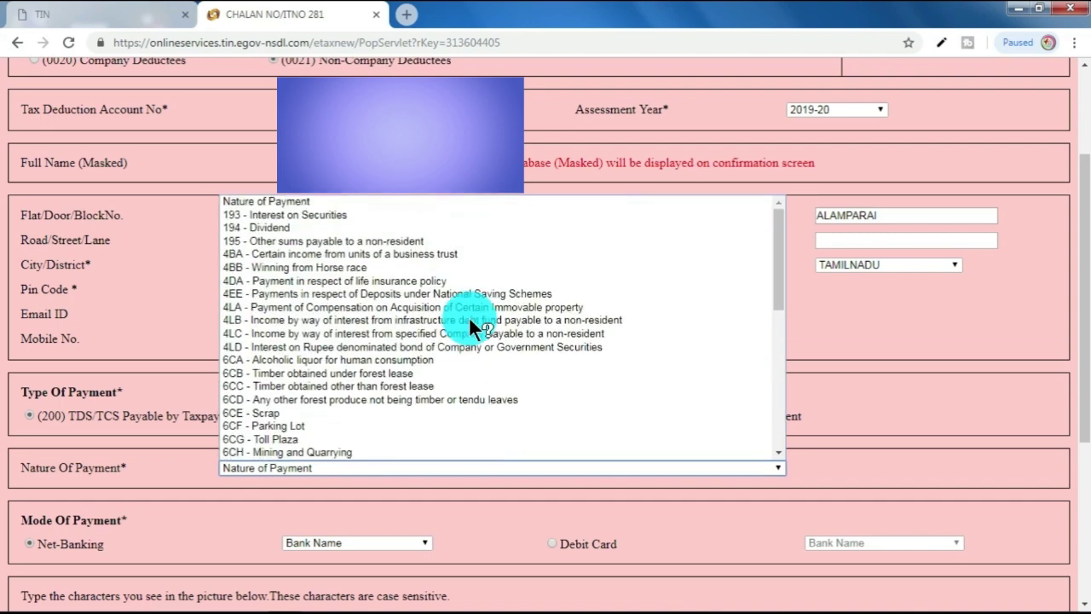
pyautogui.scroll(-10, 469, 316)
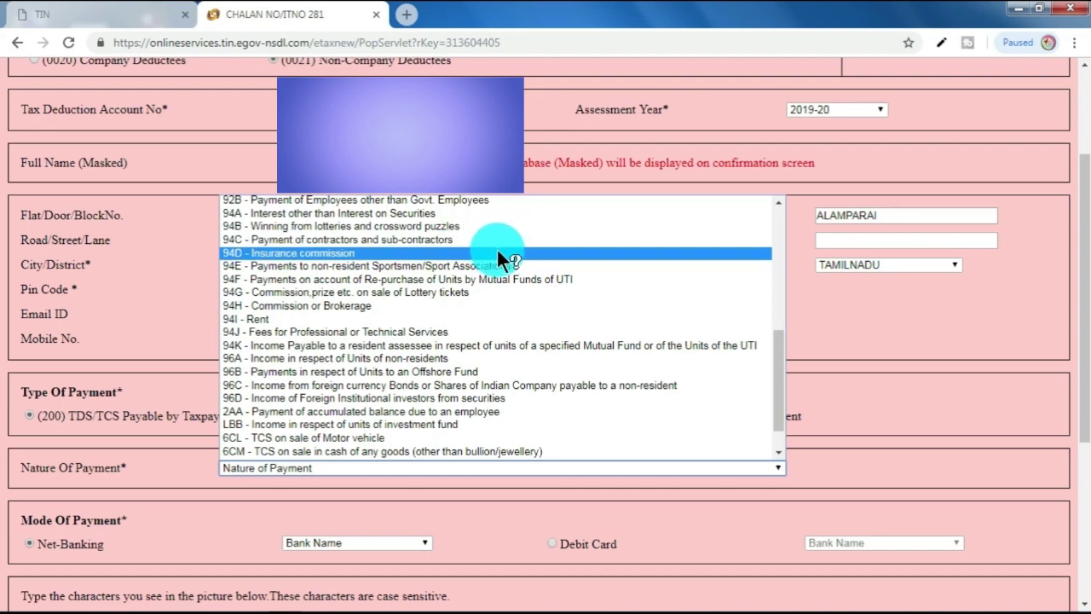
pyautogui.click(458, 332)
pyautogui.scroll(-2, 482, 439)
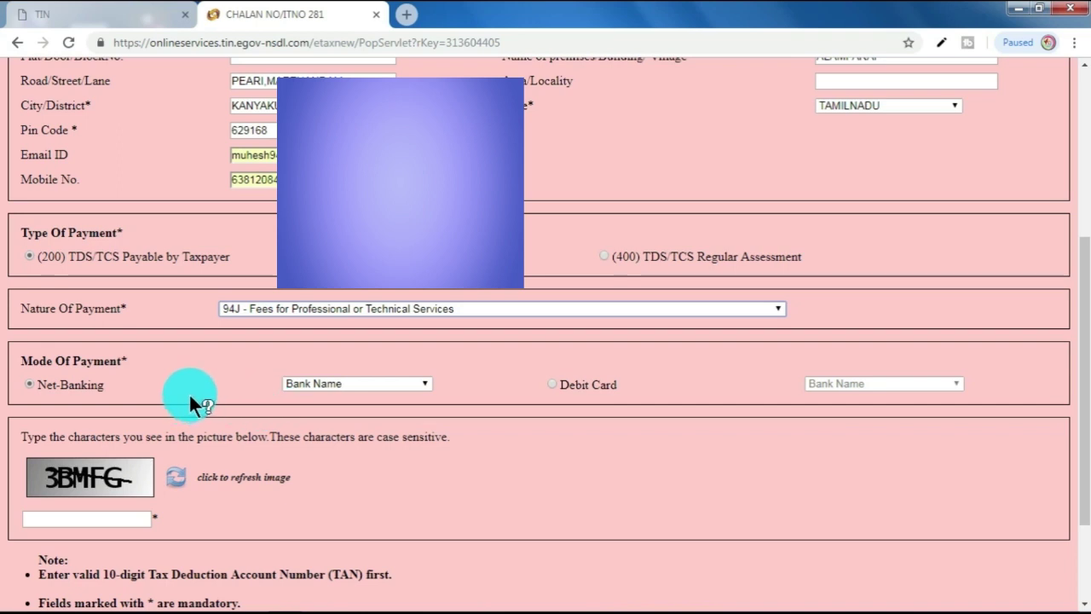
# Step: Select State Bank of India as the net banking bank
pyautogui.click(352, 384)
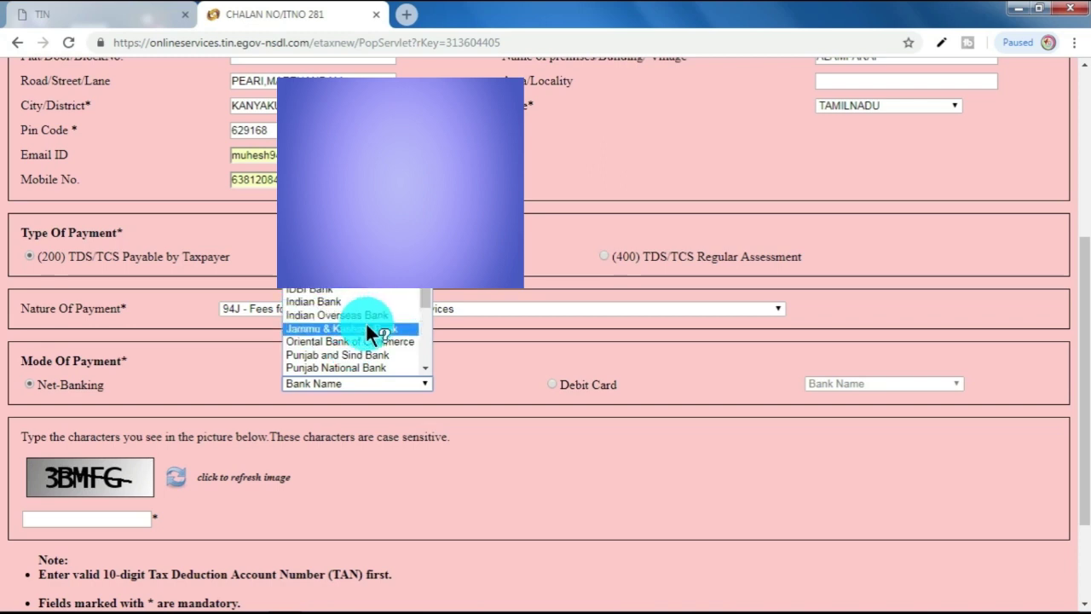
pyautogui.scroll(-2, 366, 321)
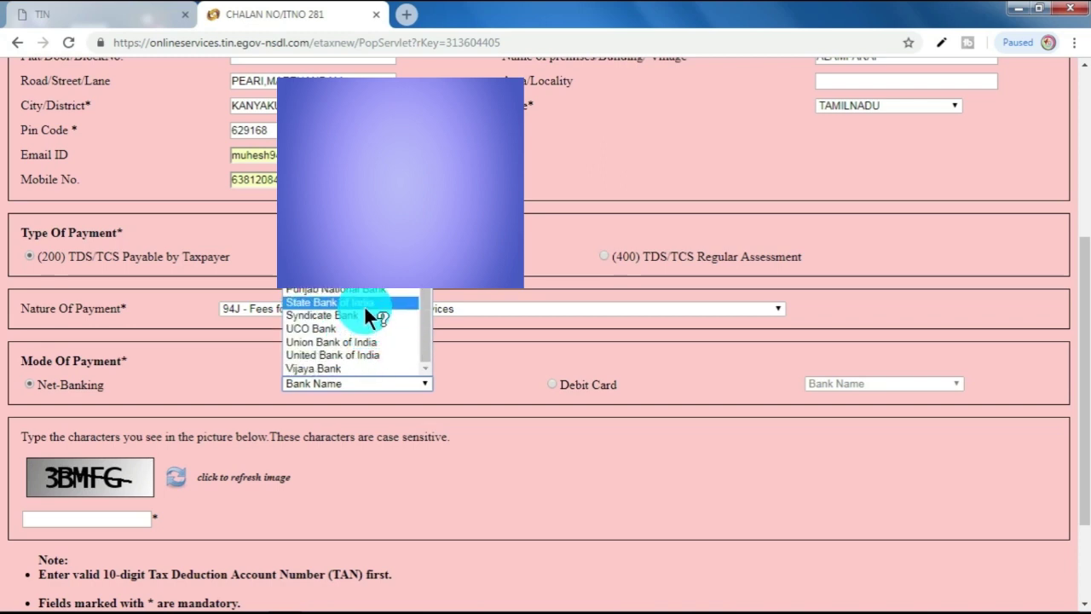
pyautogui.click(364, 304)
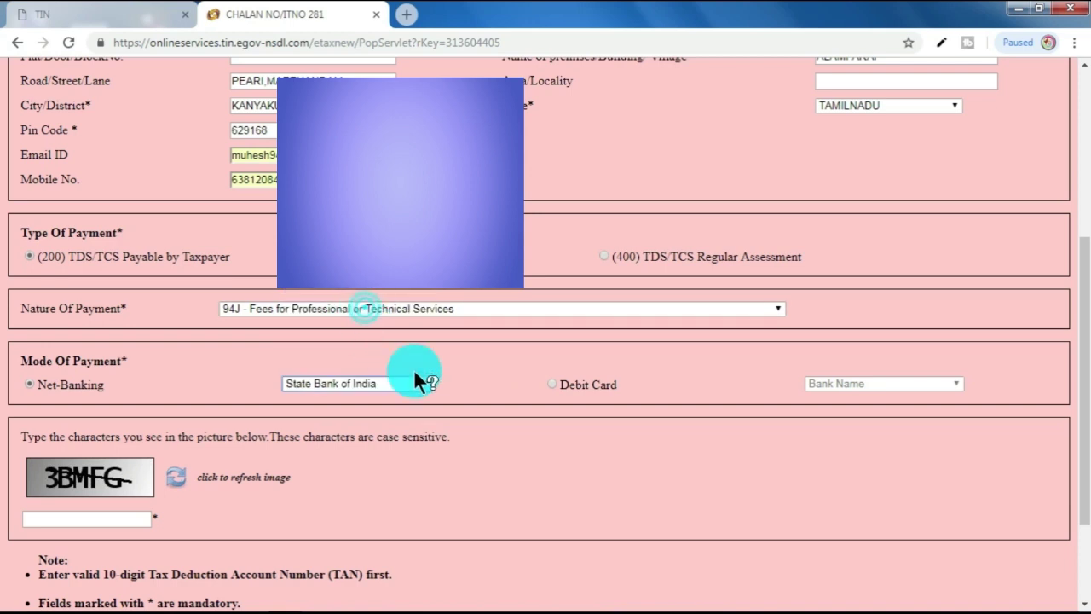
# Step: Enter the captcha characters shown on the form
pyautogui.click(109, 516)
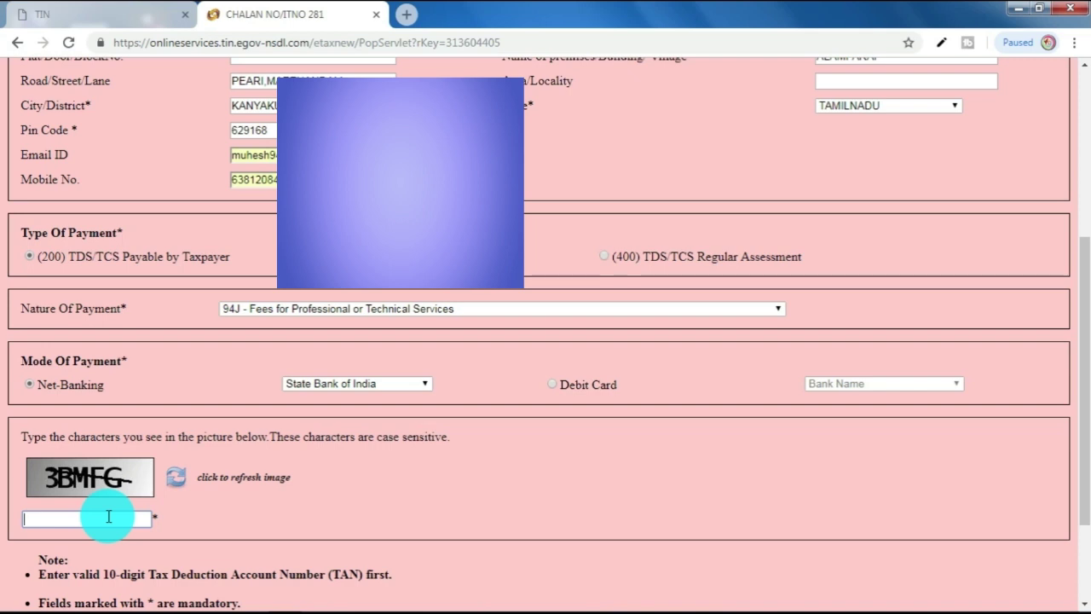
pyautogui.write('#')
pyautogui.press('BackSpace')
pyautogui.write('3b')
pyautogui.press('BackSpace')
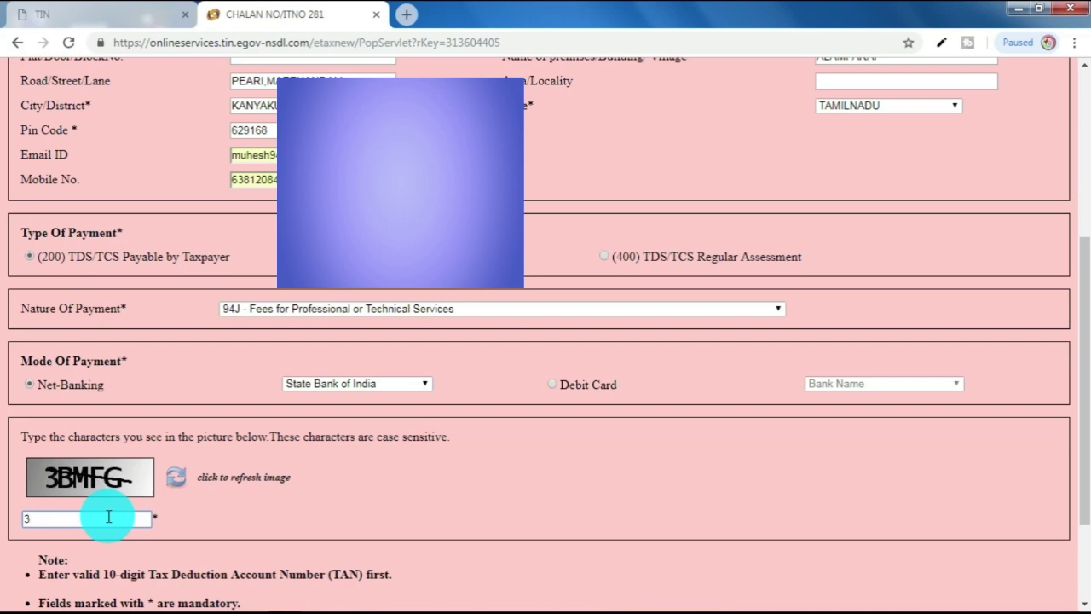
pyautogui.write('BMFG')
# Step: Review the completed challan form and proceed to the Confirm Data Page
pyautogui.scroll(-1, 334, 516)
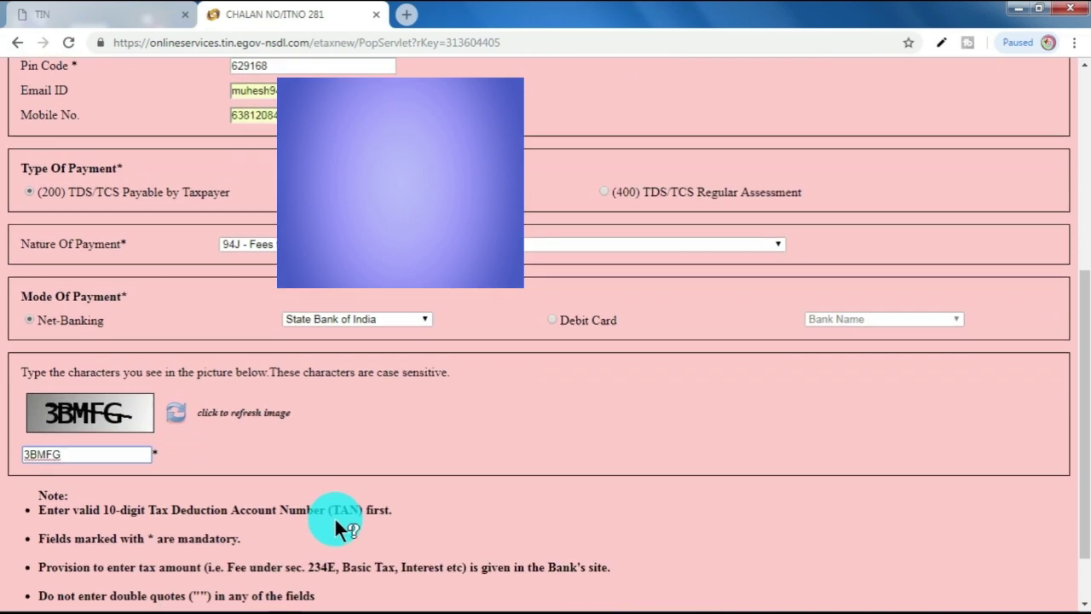
pyautogui.scroll(-1, 334, 517)
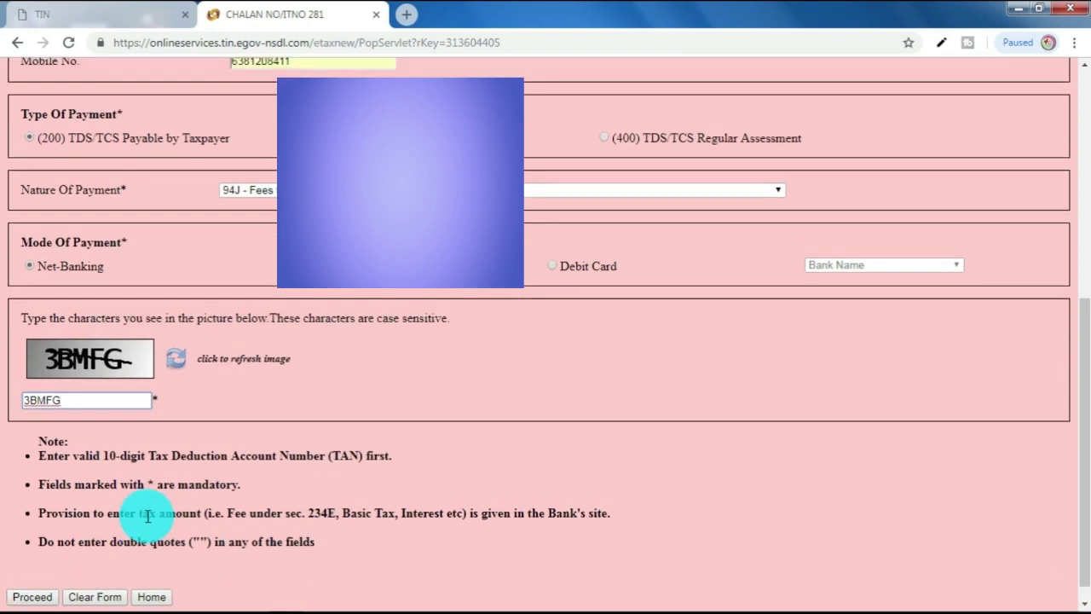
pyautogui.scroll(5, 147, 515)
pyautogui.scroll(1, 147, 515)
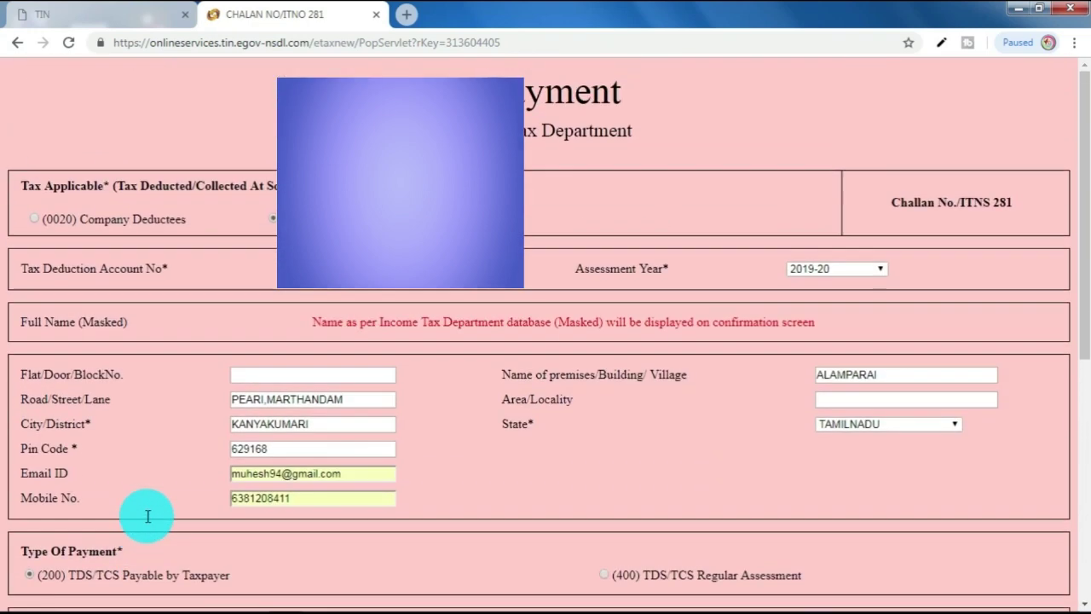
pyautogui.scroll(-1, 148, 515)
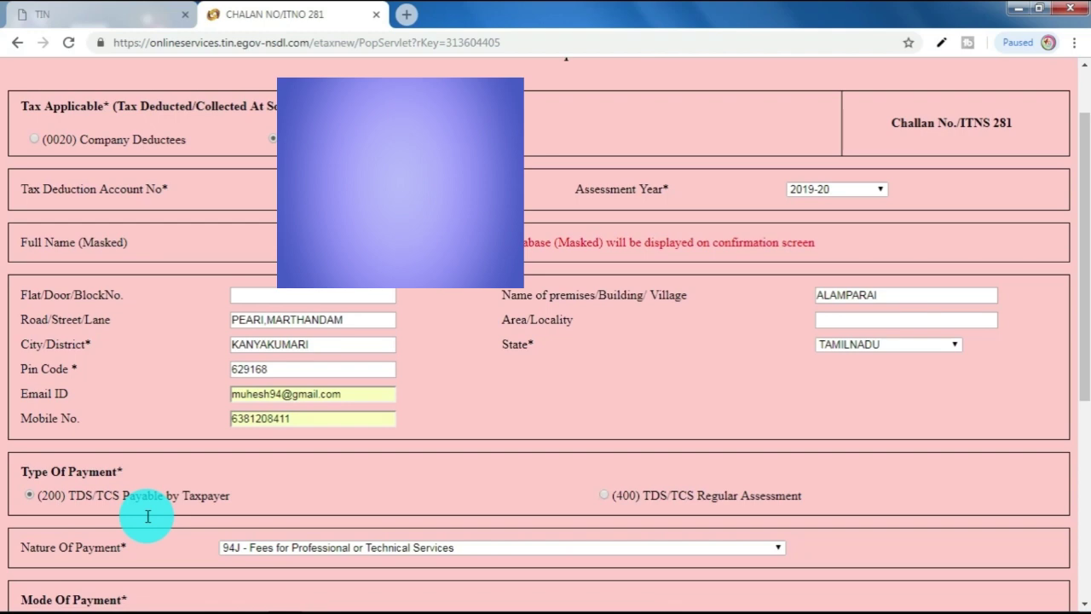
pyautogui.scroll(-2, 148, 516)
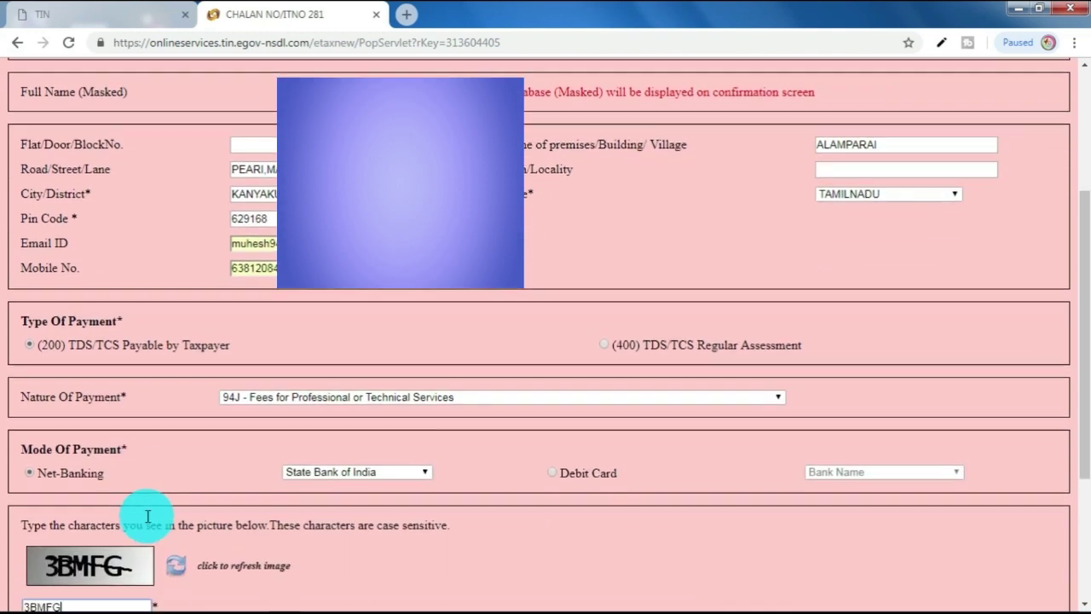
pyautogui.scroll(-3, 147, 516)
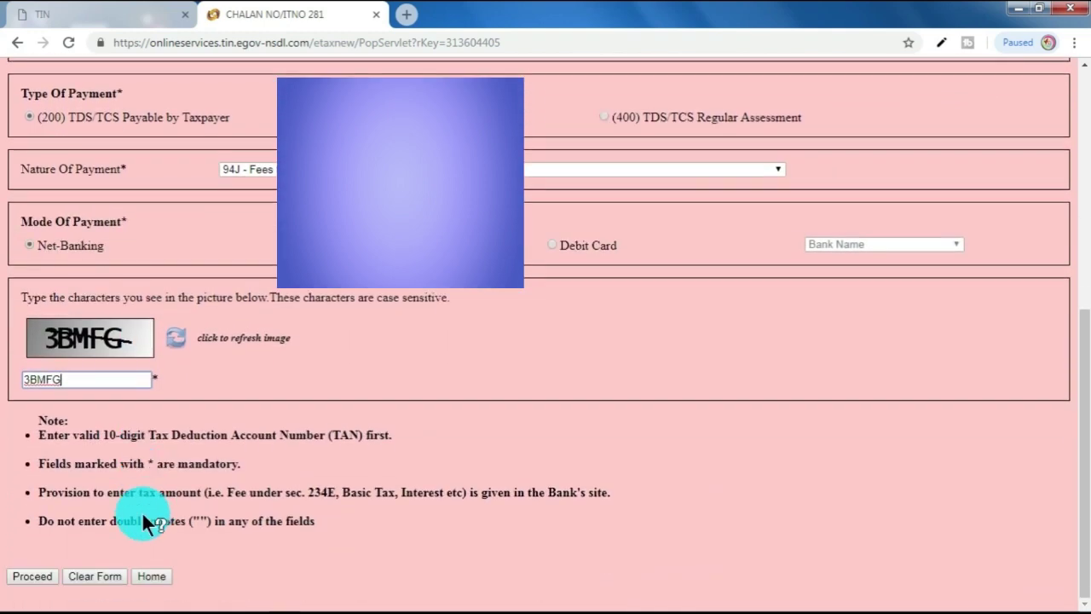
pyautogui.click(18, 578)
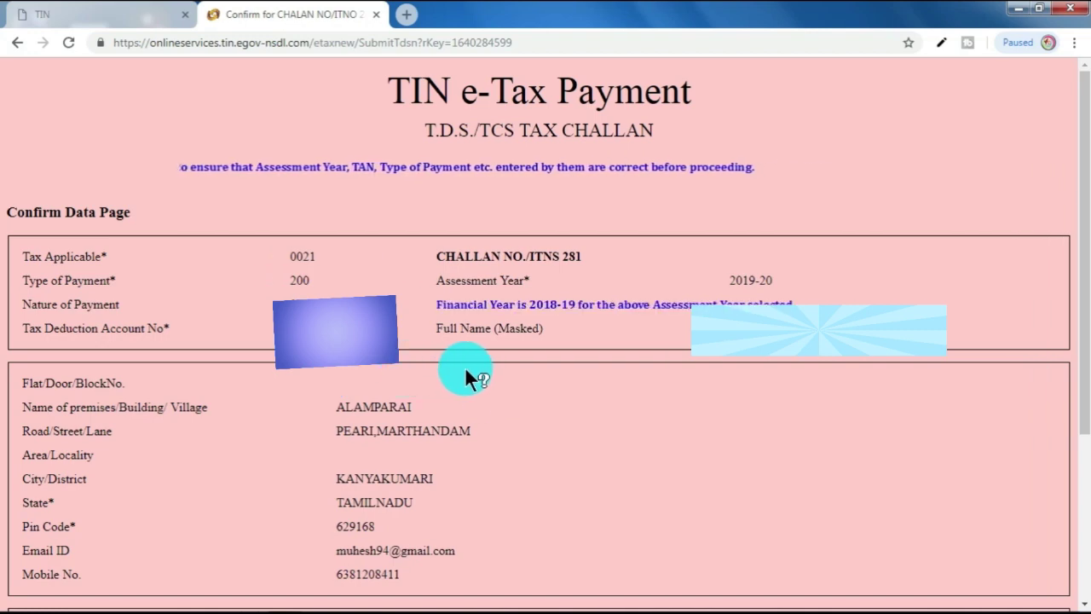
# Step: Review the confirmed ITNS 281 details and submit the challan to State Bank of India
pyautogui.scroll(-3, 465, 366)
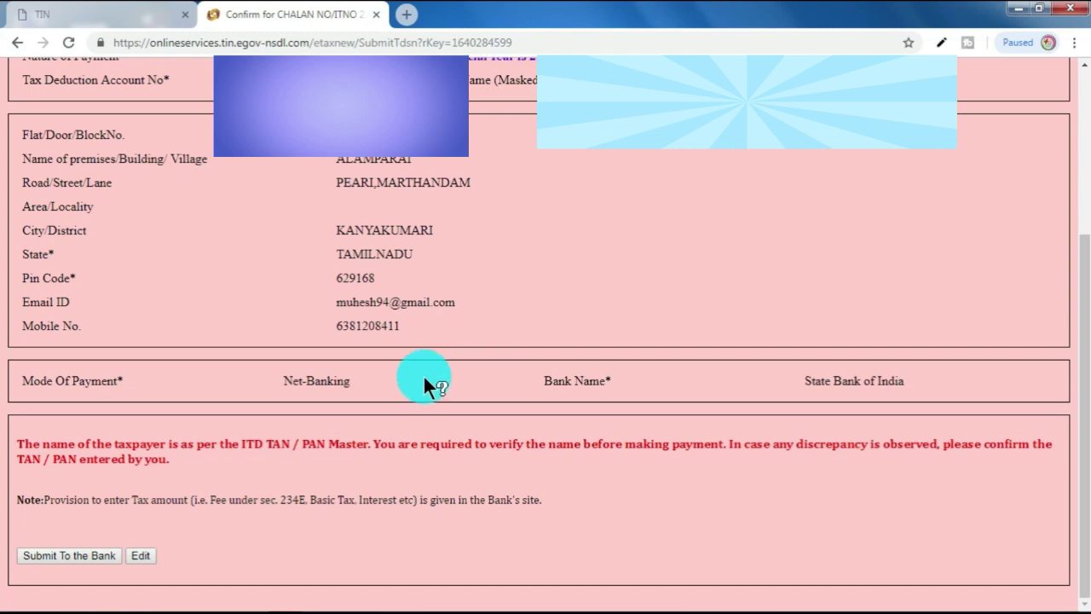
pyautogui.click(95, 561)
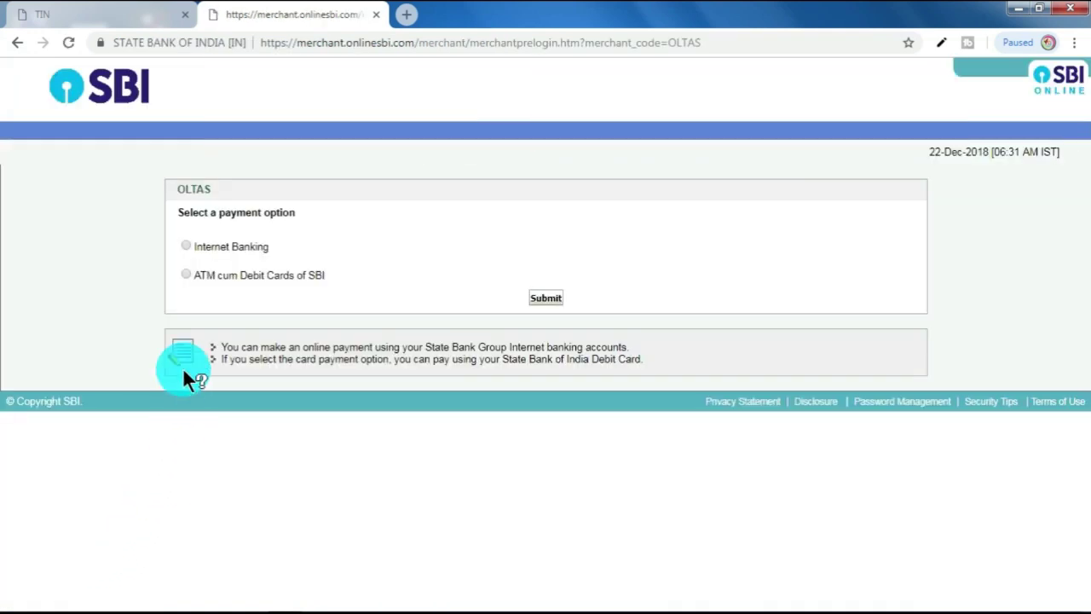
# Step: Choose Internet Banking as the SBI payment option and continue
pyautogui.click(186, 245)
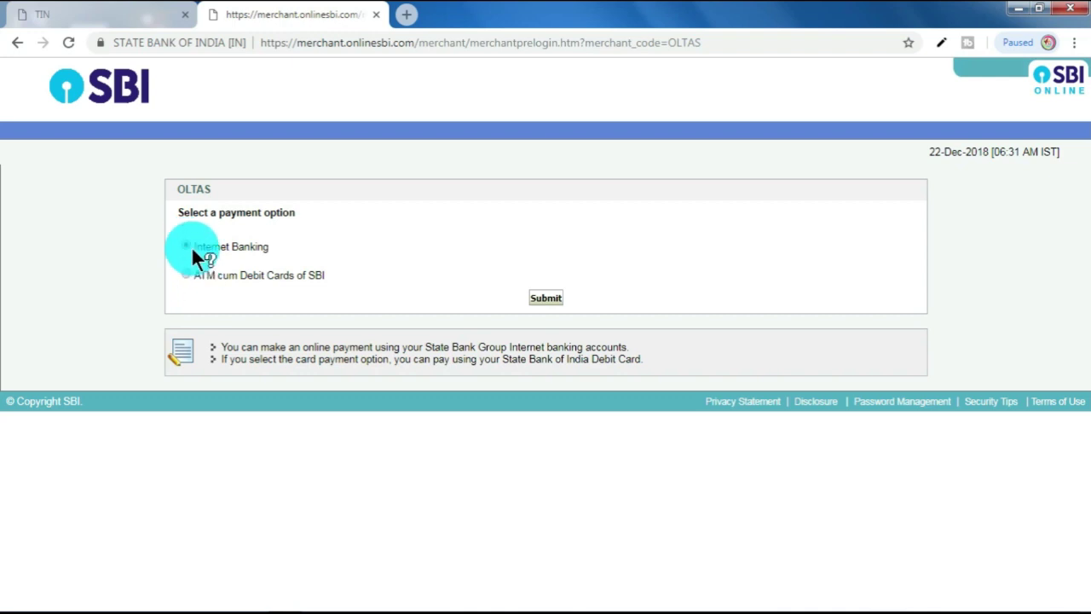
pyautogui.click(545, 298)
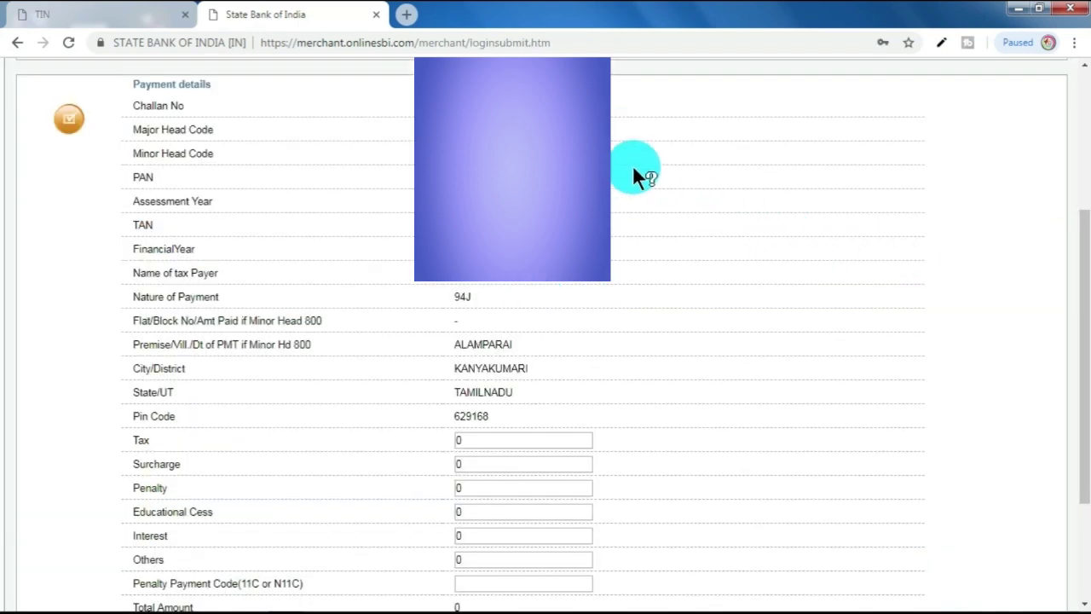
# Step: Replace the zero Tax amount with 5000 and confirm the challan's payment details
pyautogui.scroll(-1, 632, 166)
pyautogui.scroll(-1, 635, 170)
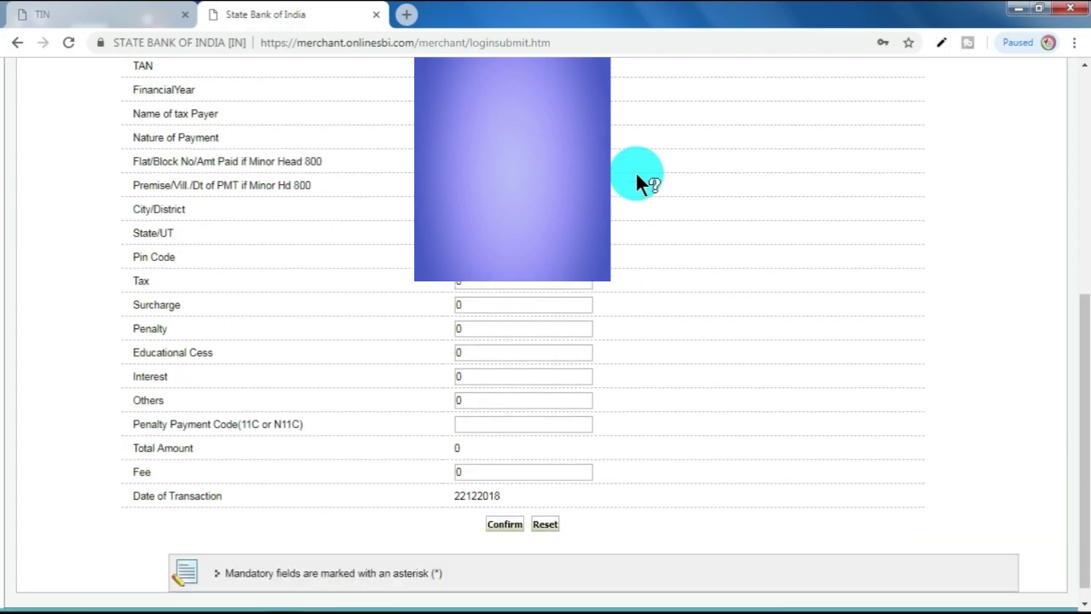
pyautogui.scroll(2, 635, 171)
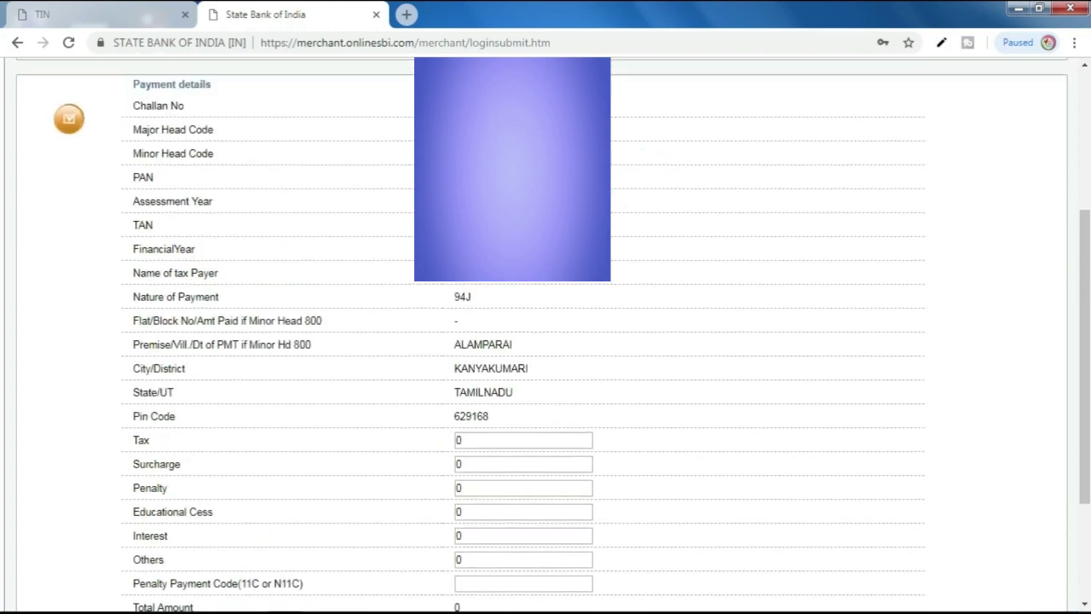
pyautogui.scroll(-2, 580, 373)
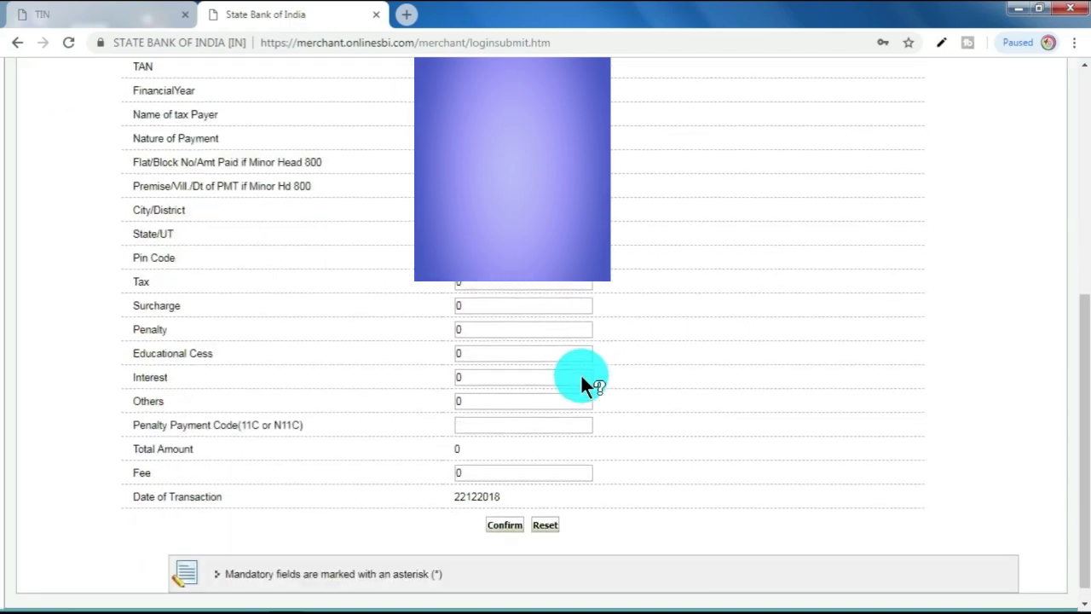
pyautogui.scroll(-1, 542, 319)
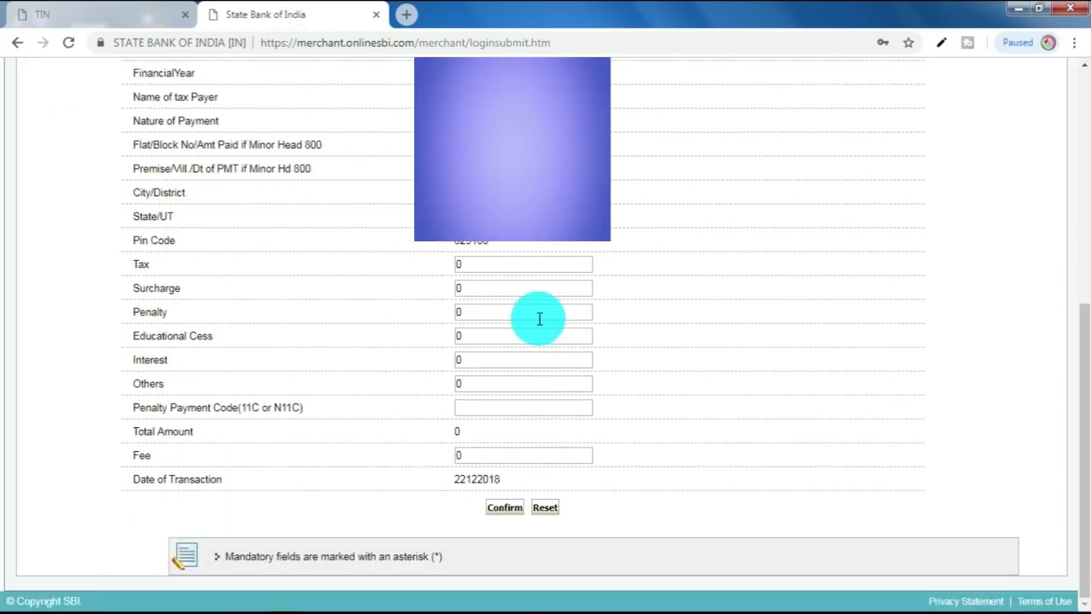
pyautogui.doubleClick(480, 265)
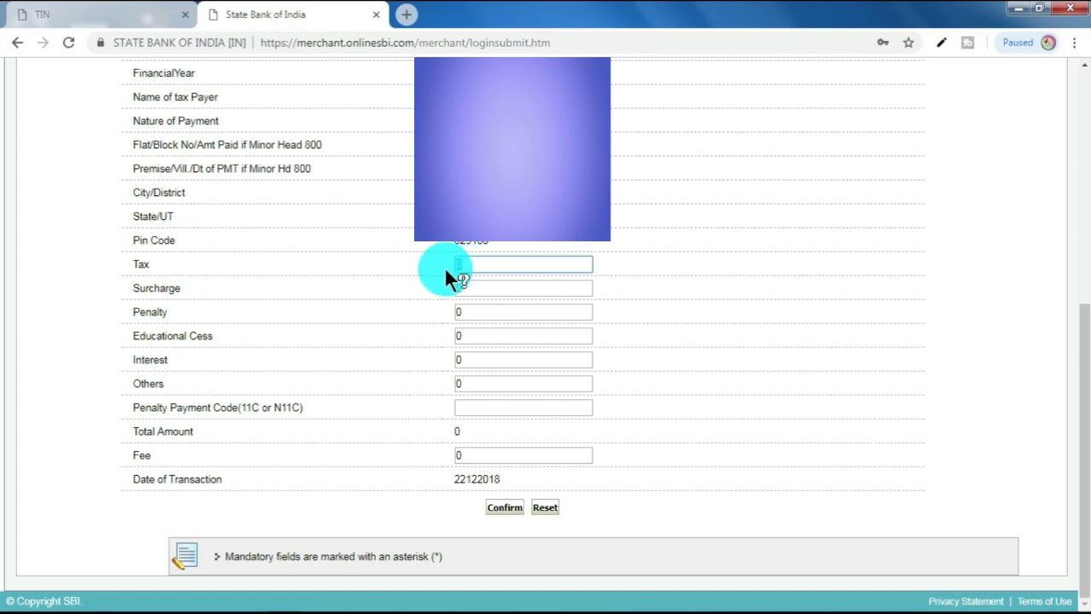
pyautogui.write('5000')
pyautogui.click(658, 269)
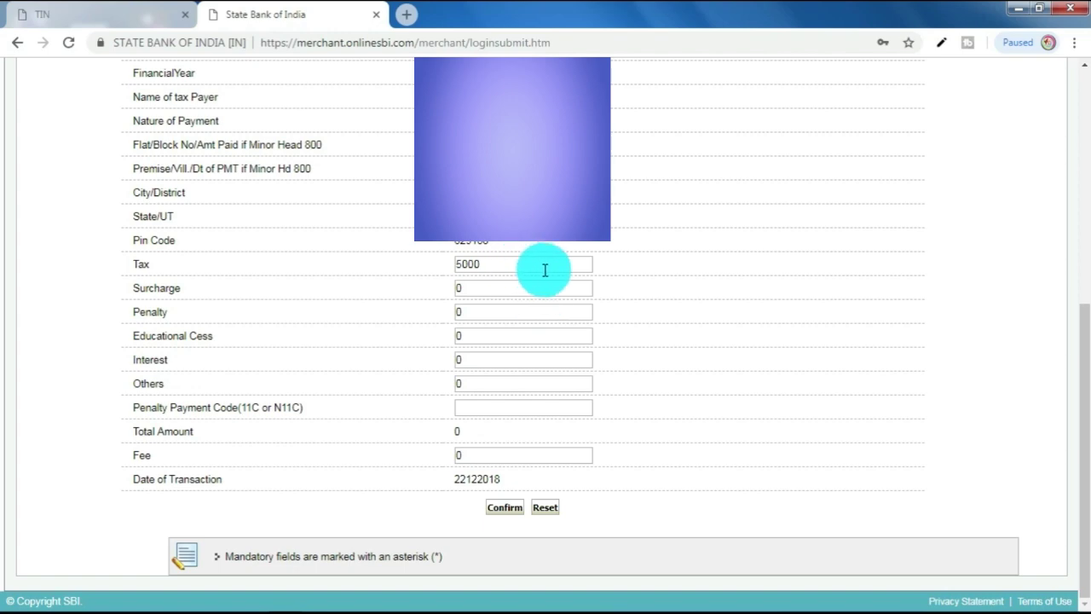
pyautogui.click(505, 508)
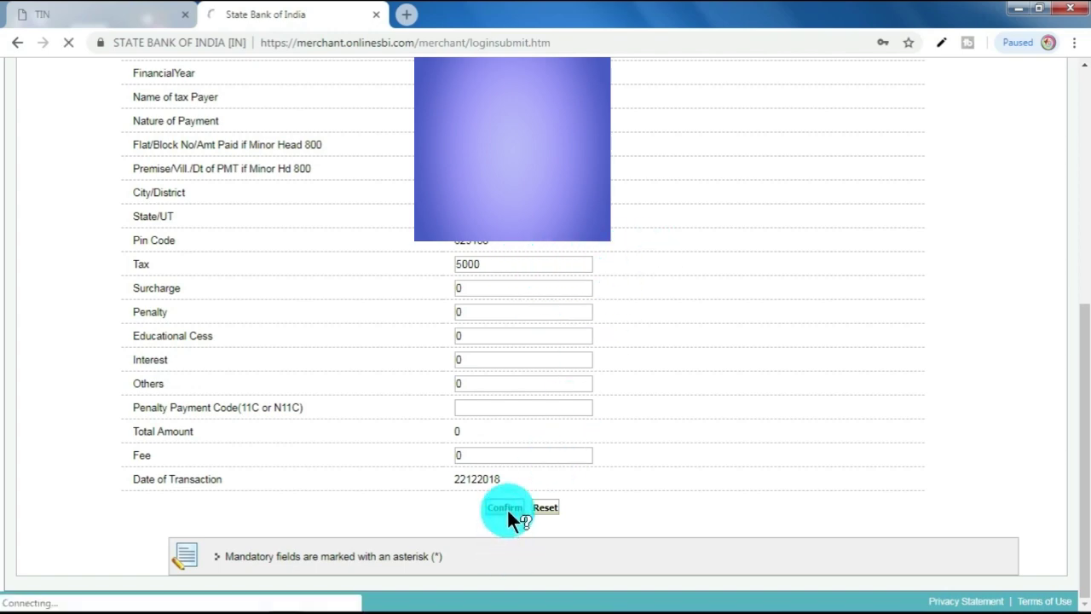
# Step: Confirm the INR 5,000 tax payment and accept scheduling it for 22/12/2018
pyautogui.scroll(-6, 442, 415)
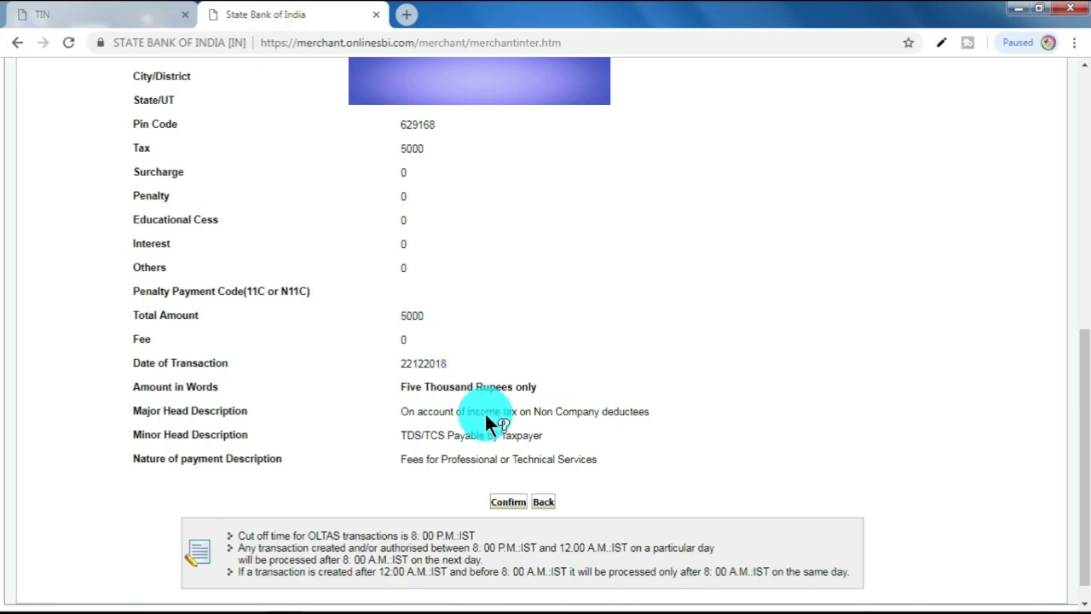
pyautogui.click(514, 503)
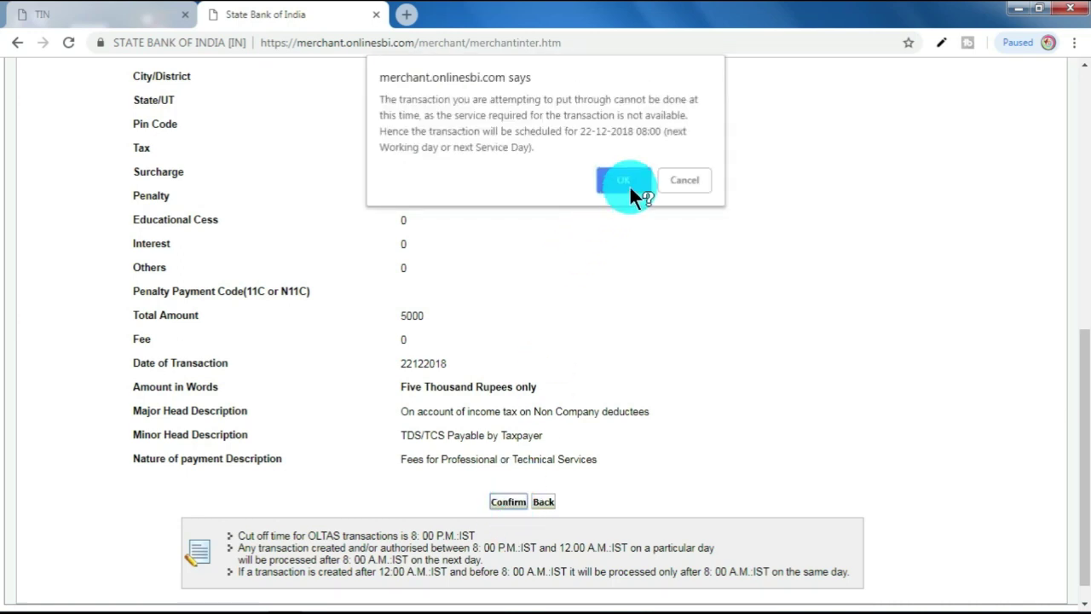
pyautogui.click(625, 181)
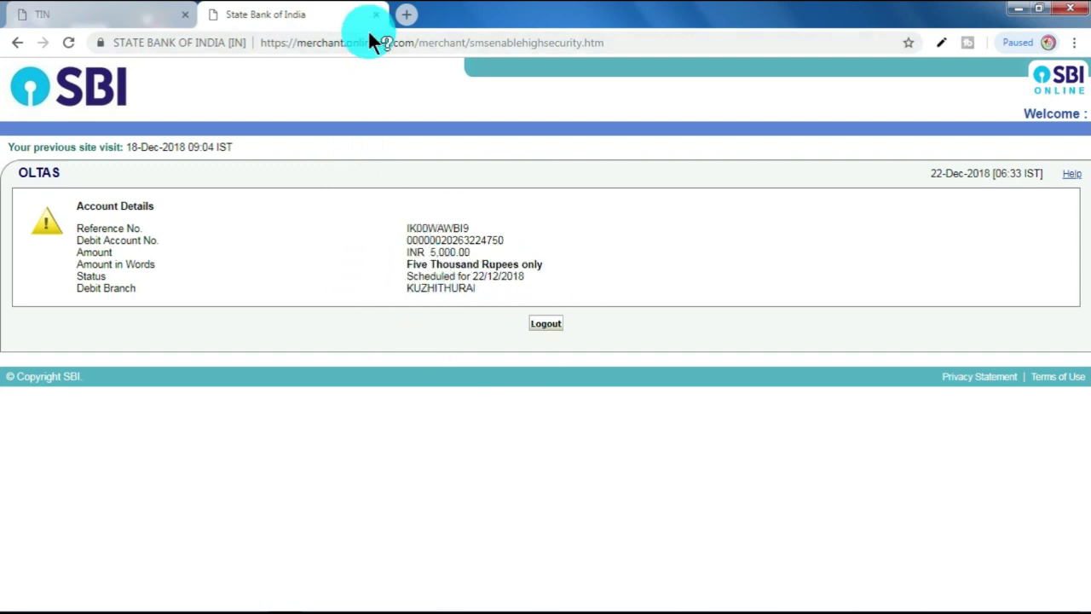
# Step: Log out of SBI Online and return to the TIN-NSDL e-Tax Payment guide
pyautogui.click(542, 328)
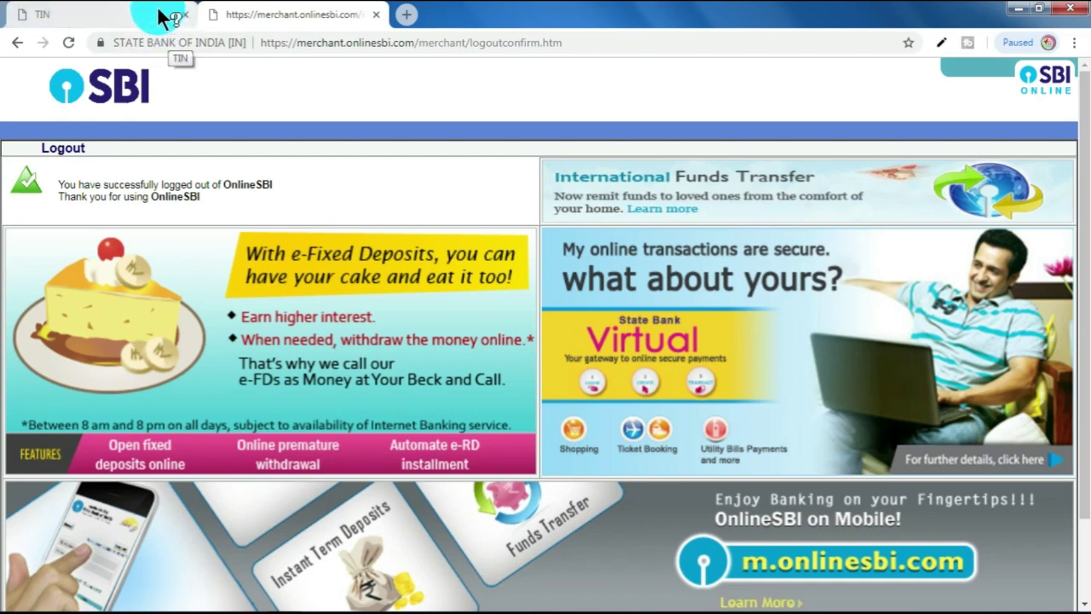
pyautogui.click(161, 18)
pyautogui.scroll(4, 535, 358)
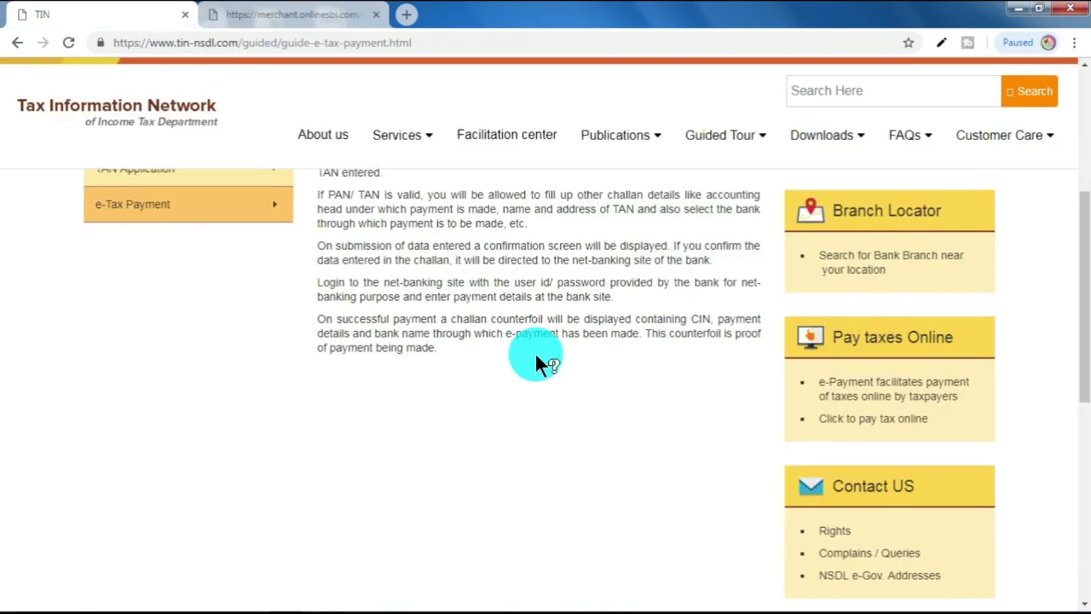